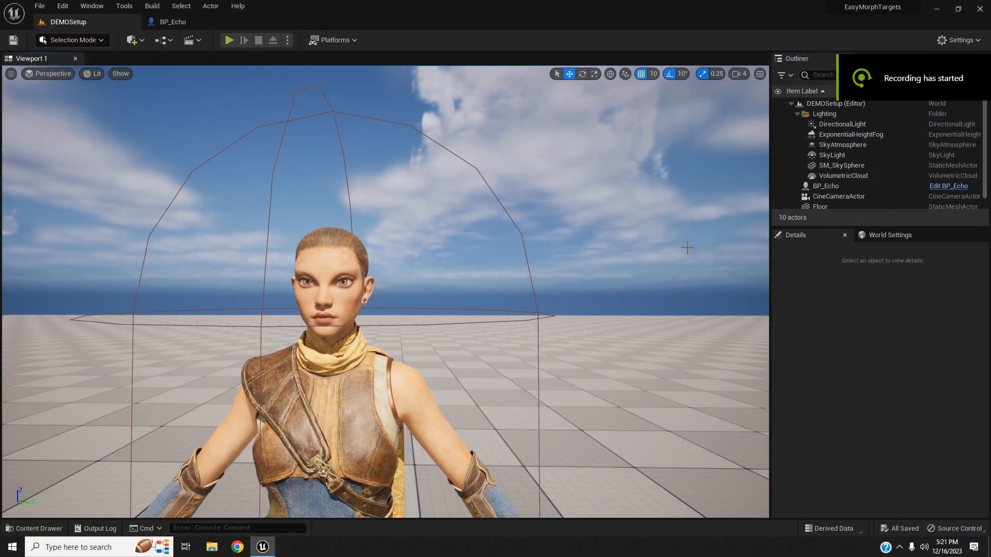
- Look over the Echo character from near and far in the level viewport
right_click_drag(386, 291, 369, 292)
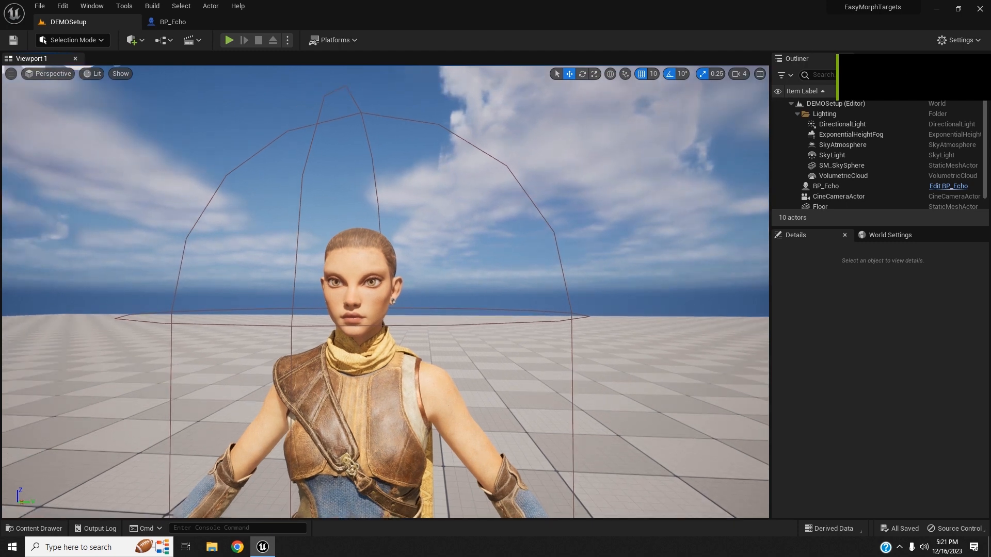
right_click_drag(385, 292, 384, 324)
key("w")
key("s")
key("w")
key("s")
key("w")
key("s")
right_click_drag(619, 211, 619, 211)
key("s")
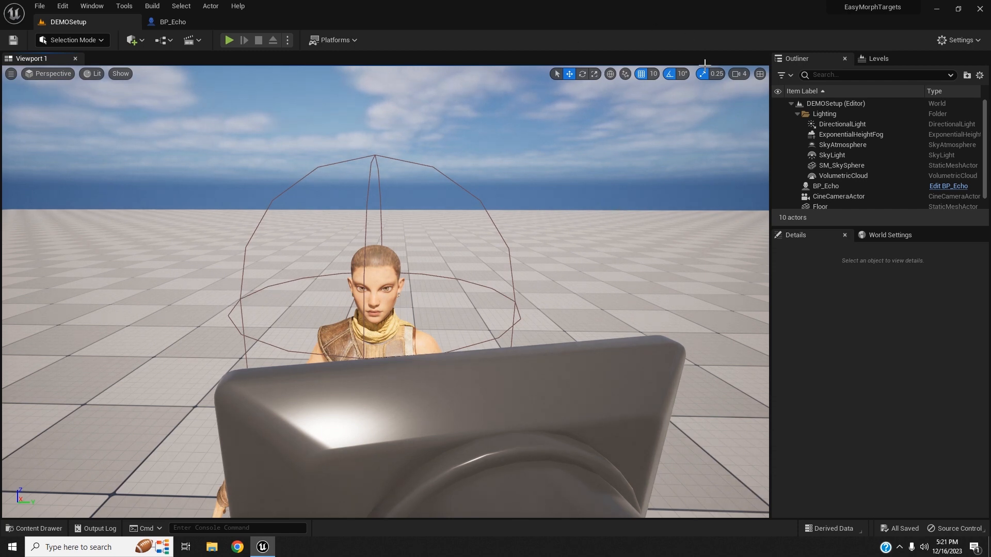
- Set the level viewport camera speed to 1 and frame the character's head and shoulders from the front
left_click(741, 74)
mouse_move(597, 171)
right_mouse_down()
mouse_move(613, 181)
mouse_move(598, 182)
mouse_move(579, 159)
mouse_move(582, 202)
mouse_move(582, 136)
mouse_move(584, 175)
mouse_move(600, 173)
right_mouse_up()
key("w")
key("s")
key("w")
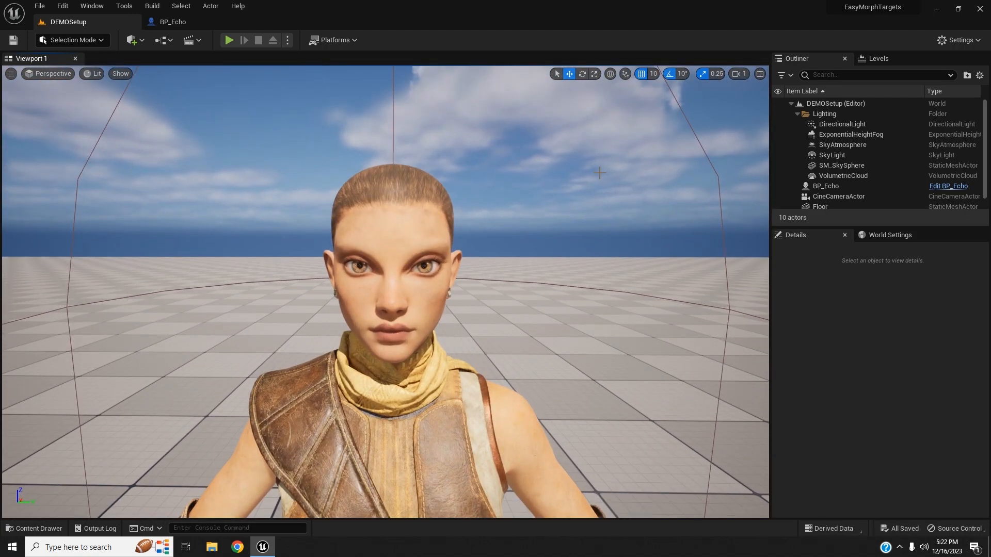
- Open the BP_Echo blueprint and examine the character from the front in its component viewport
left_click(203, 21)
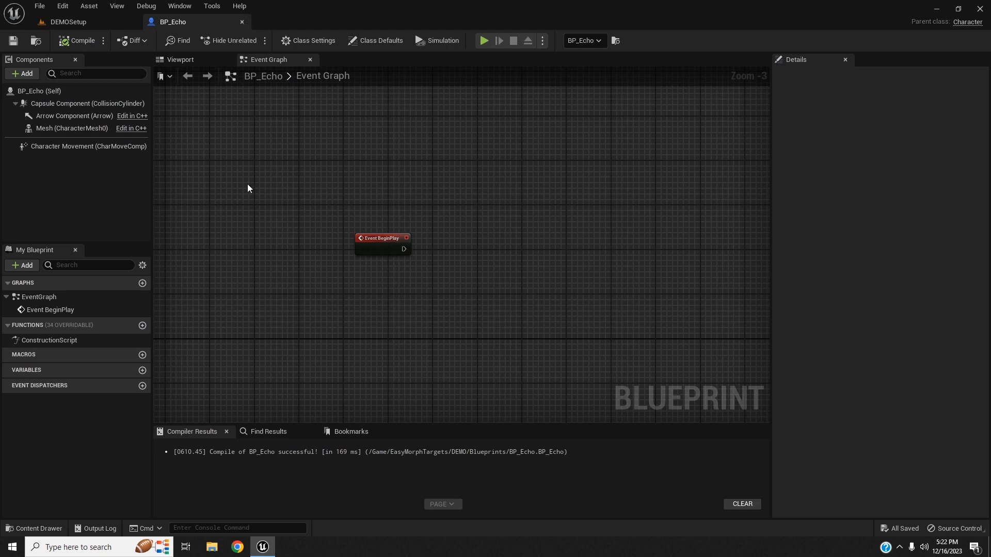
left_click(190, 61)
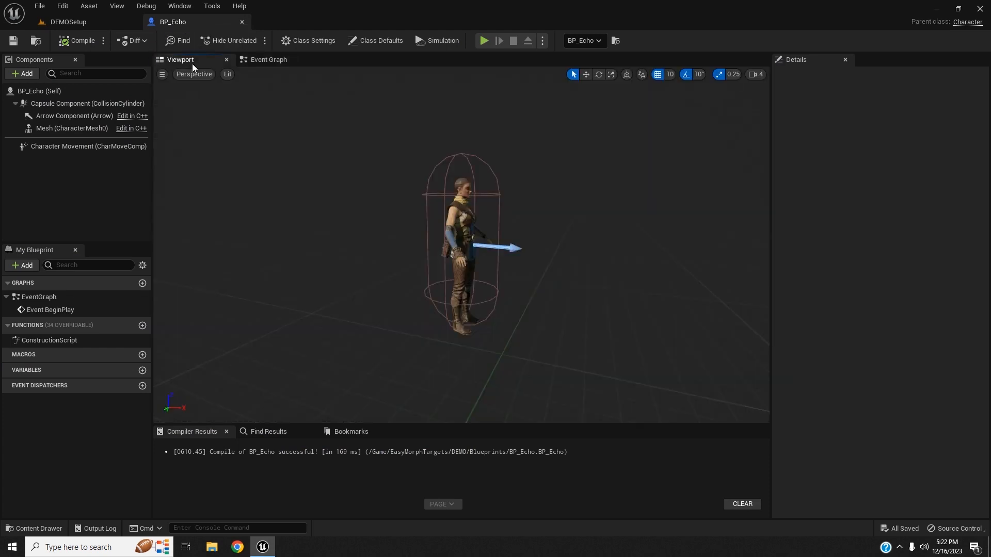
right_click_drag(440, 265, 300, 266)
key("d")
key("w")
key("f")
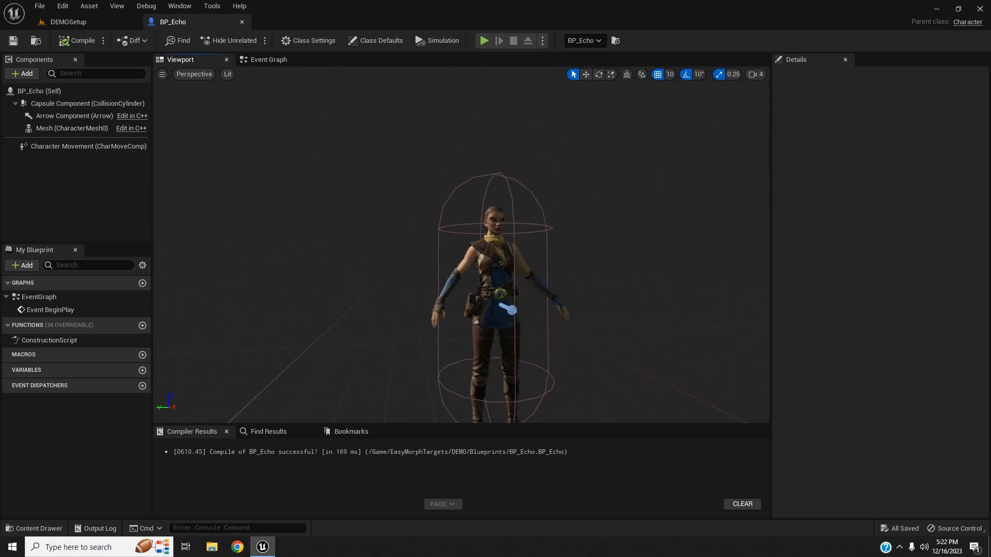
right_click_drag(441, 263, 442, 264)
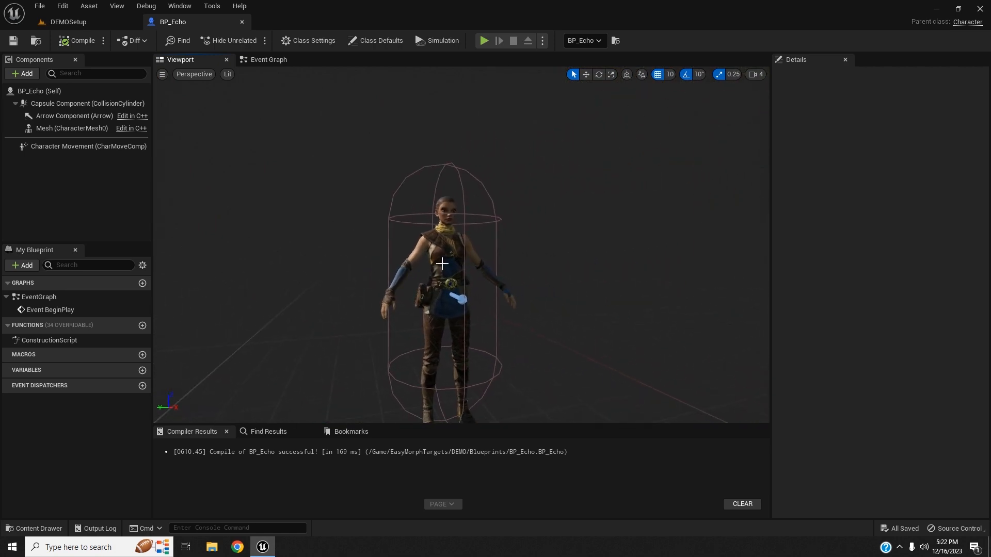
- Add an EasyMorphTargets component to BP_Echo, working from its event graph, and compile the blueprint
left_click(256, 61)
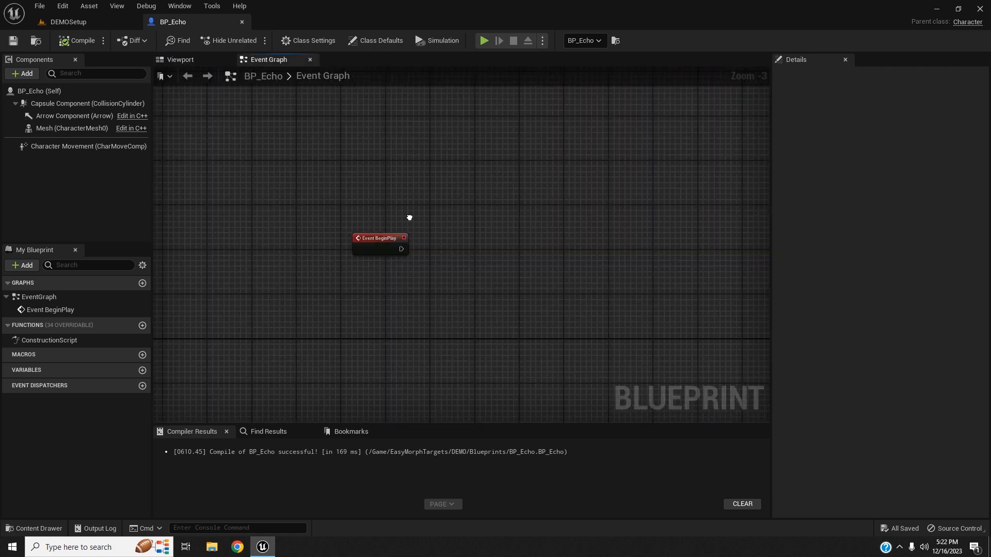
right_click_drag(412, 218, 345, 176)
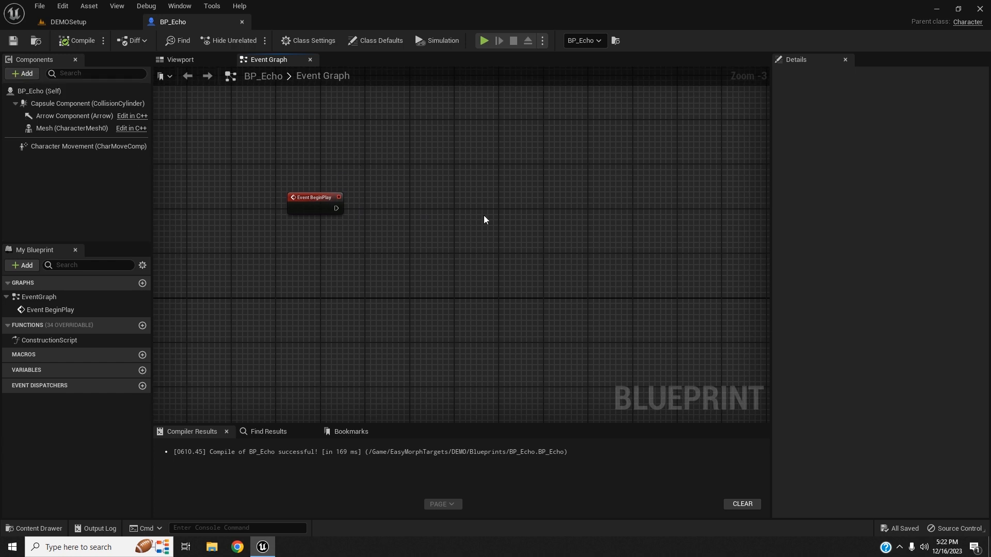
left_click(23, 74)
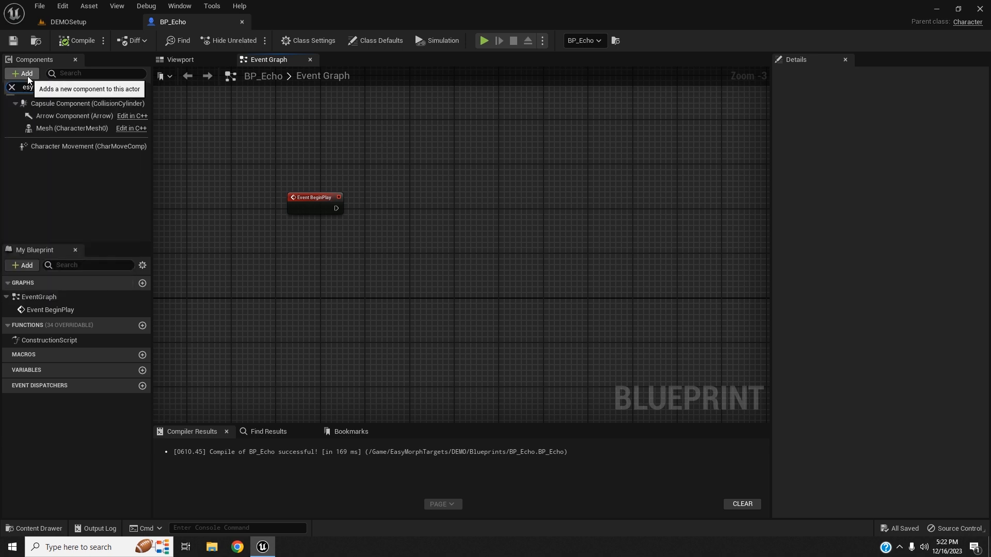
left_click(73, 106)
left_click(144, 205)
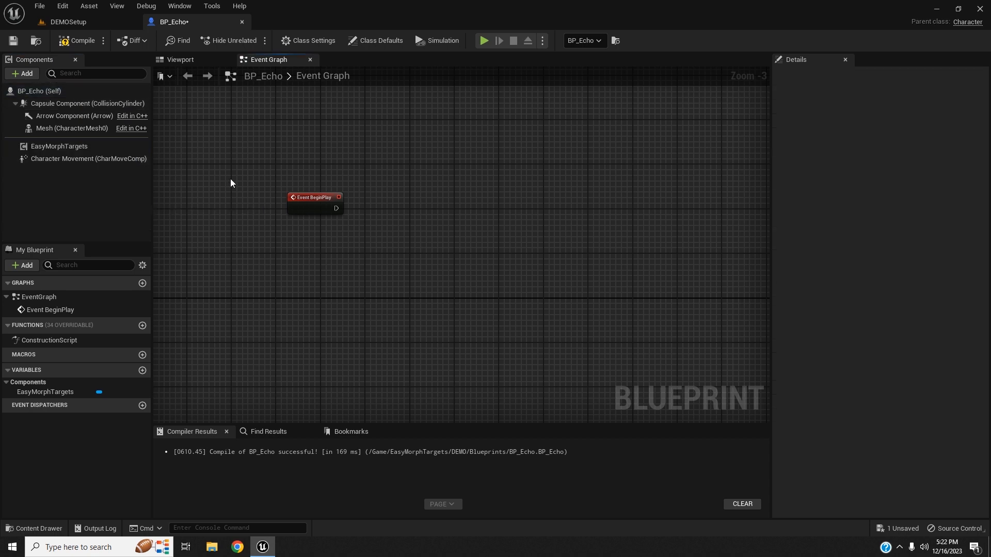
left_click(72, 42)
- Place an EasyMorphTargets reference in the event graph and add a Morph Begin Play node that targets it
left_click_drag(77, 148, 412, 240)
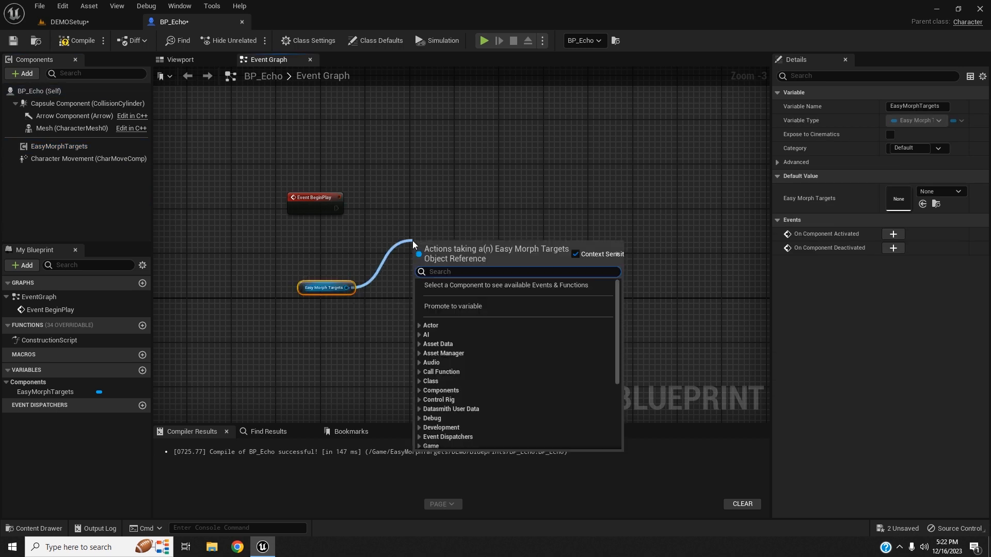
type("be")
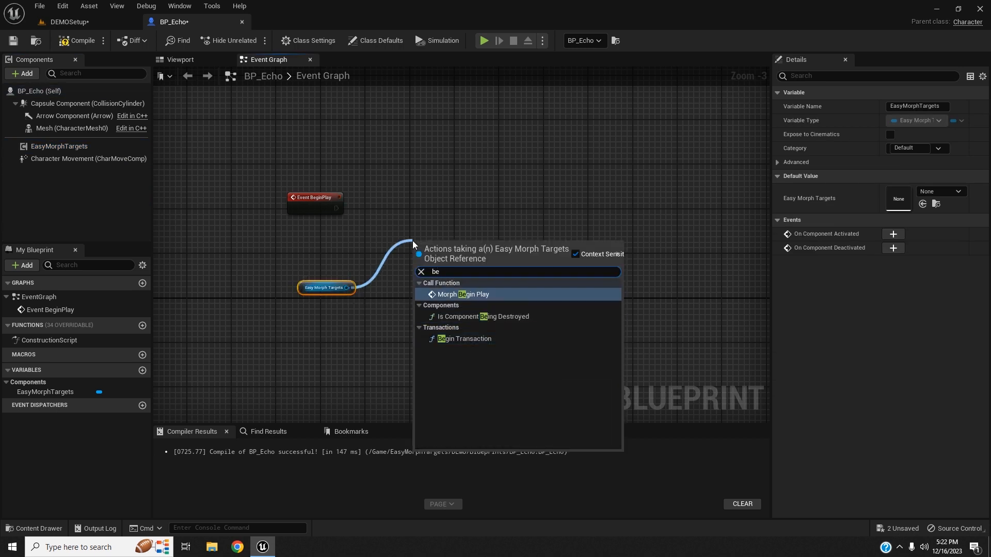
key("Return")
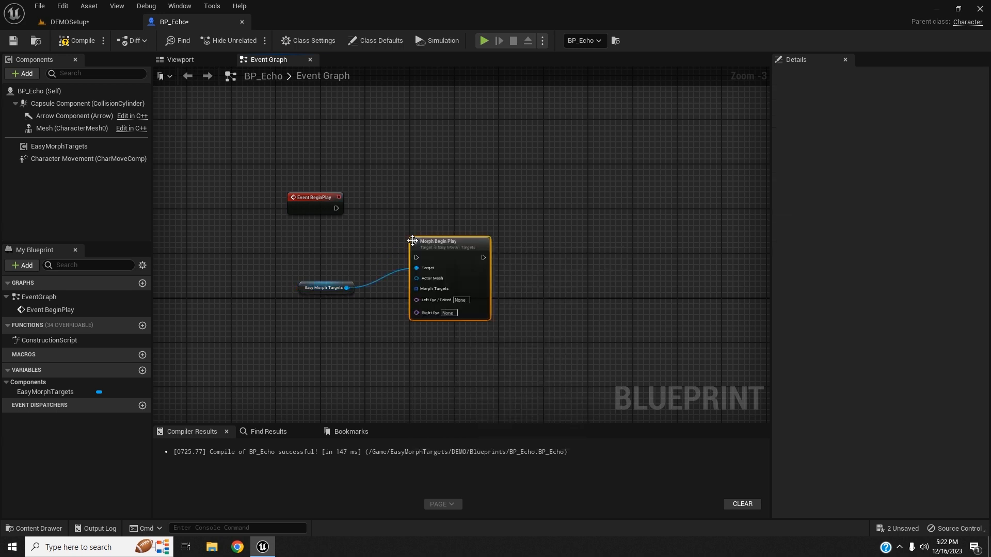
left_click_drag(345, 288, 438, 362)
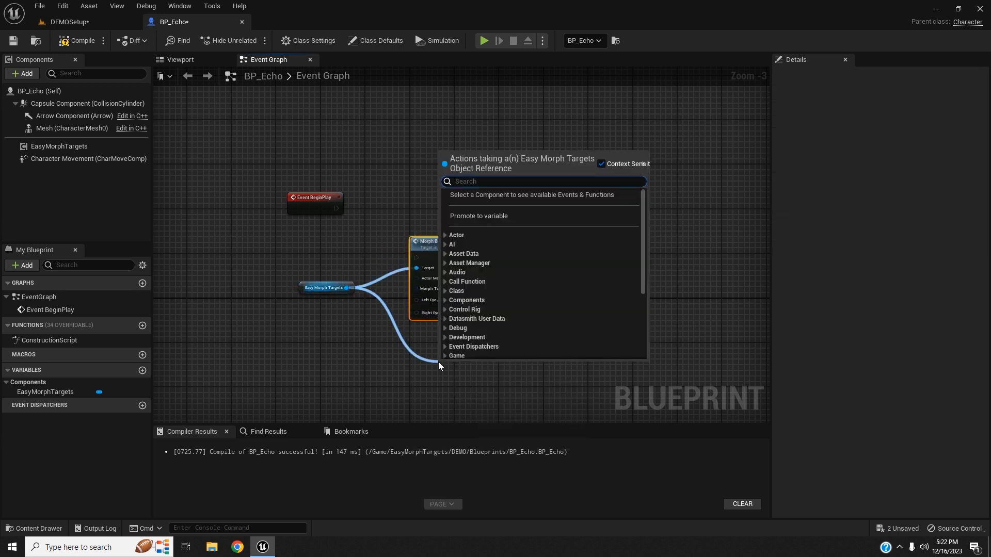
type("trig")
key("Up")
key("Up")
key("Return")
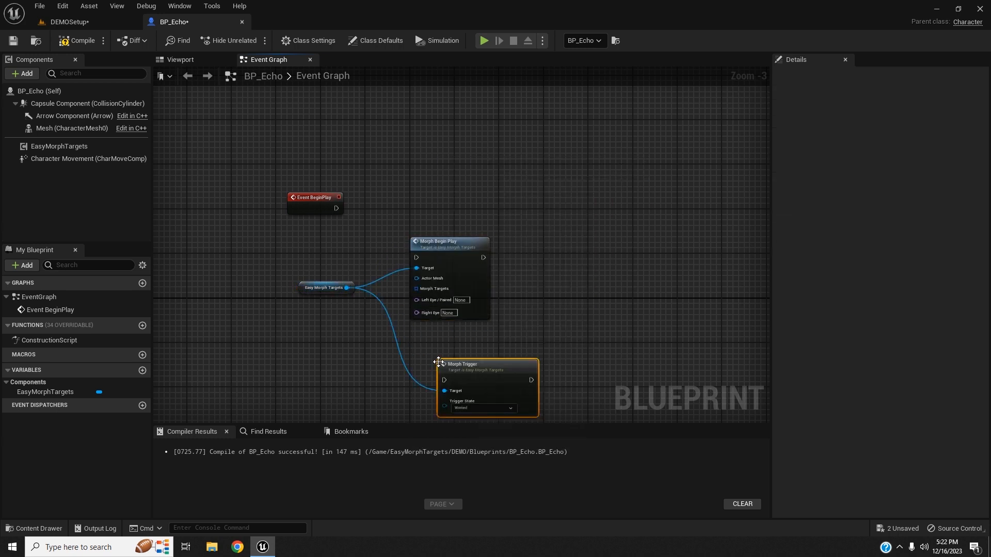
right_click_drag(466, 344, 442, 293)
left_click_drag(439, 314, 399, 314)
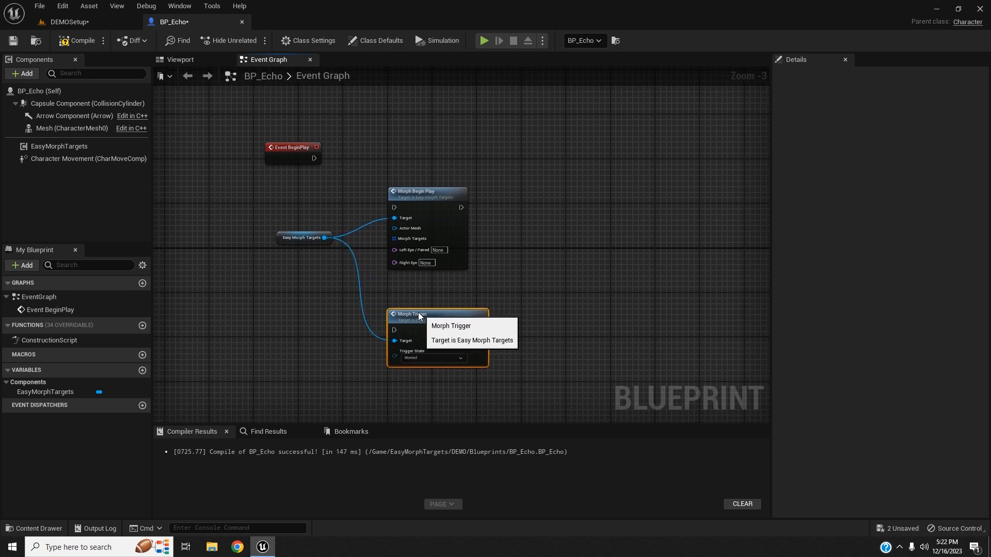
left_click_drag(417, 193, 403, 148)
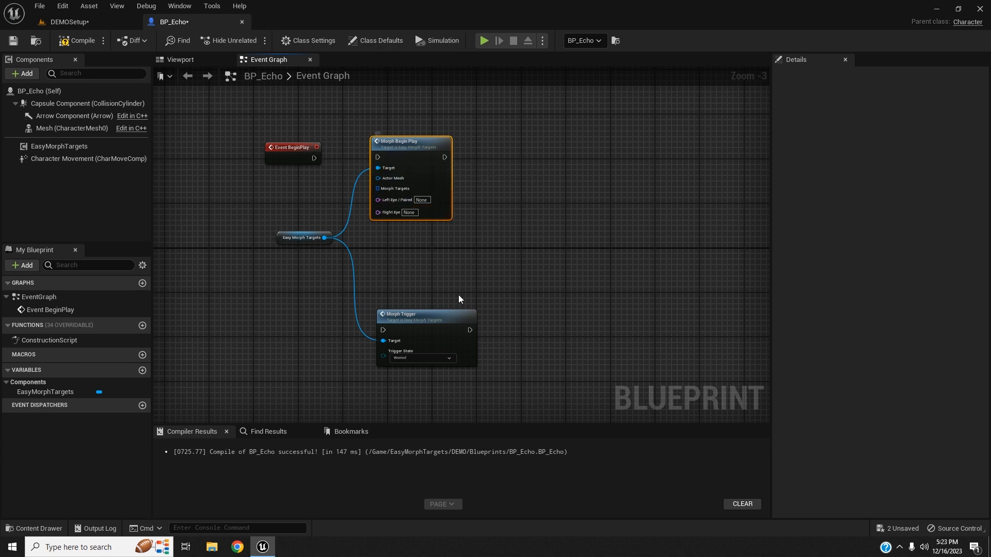
left_click_drag(425, 323, 636, 169)
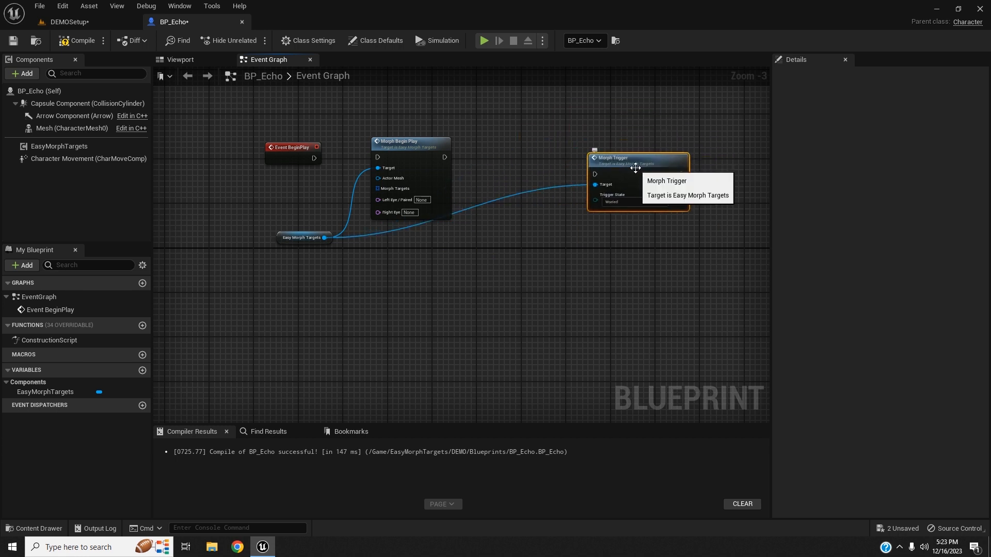
key("Delete")
- Connect Event BeginPlay to Morph Begin Play with the Easy Morph Targets reference tucked closer, and compile and save the blueprint
right_click_drag(557, 186, 611, 203)
left_click_drag(367, 175, 432, 174)
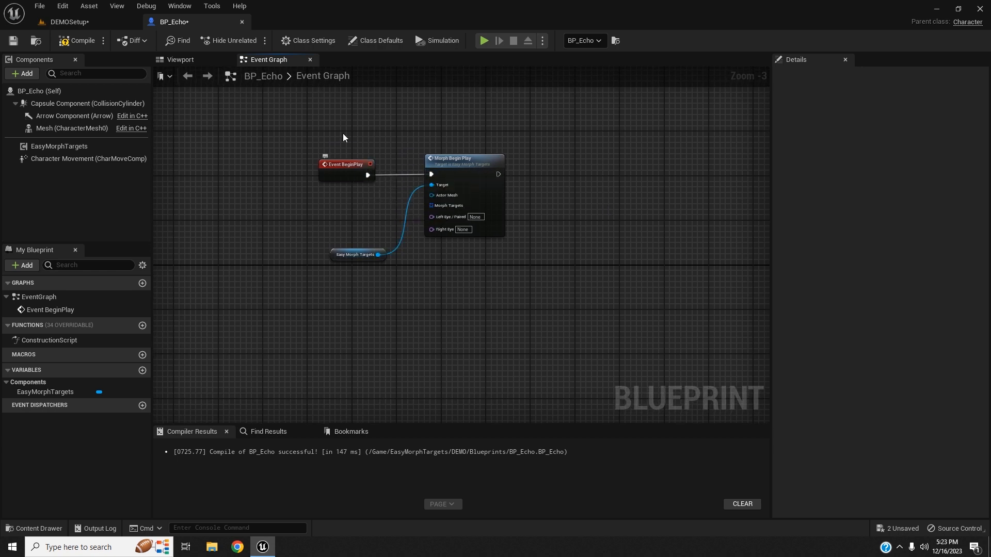
left_click_drag(337, 256, 336, 228)
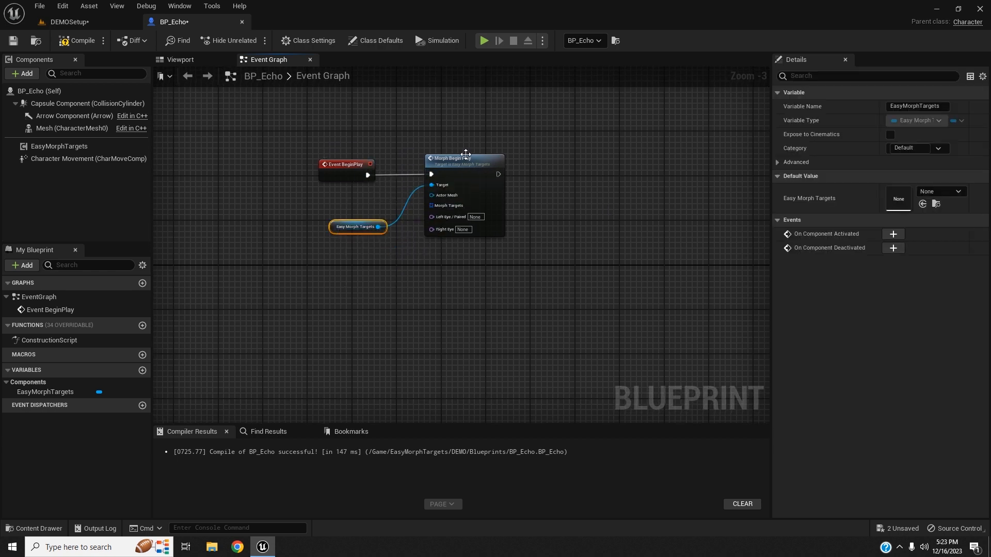
right_click_drag(518, 143, 482, 153)
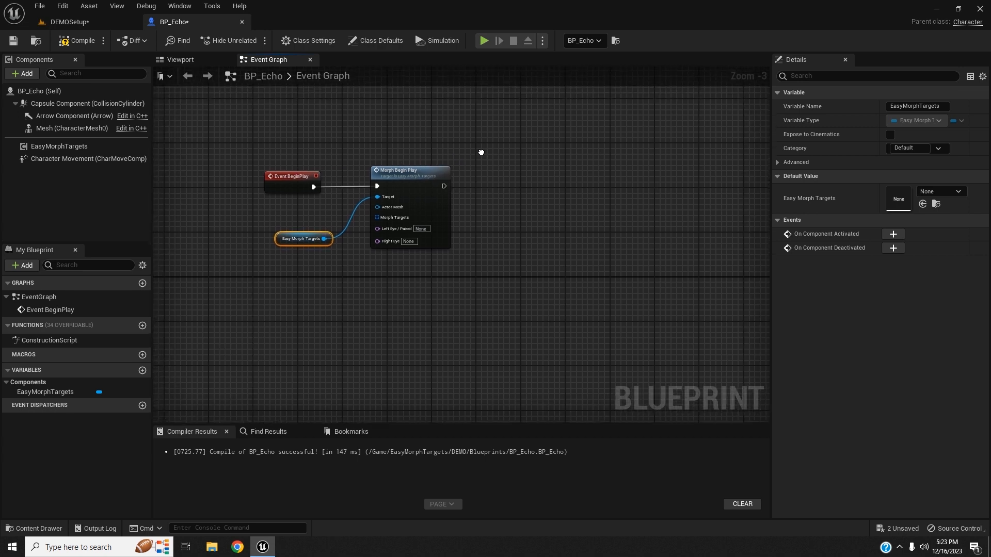
left_click(77, 40)
left_click(13, 40)
- Connect a reference to the character's Mesh component to the Actor Mesh input and line it up below Easy Morph Targets
right_click_drag(353, 275, 423, 280)
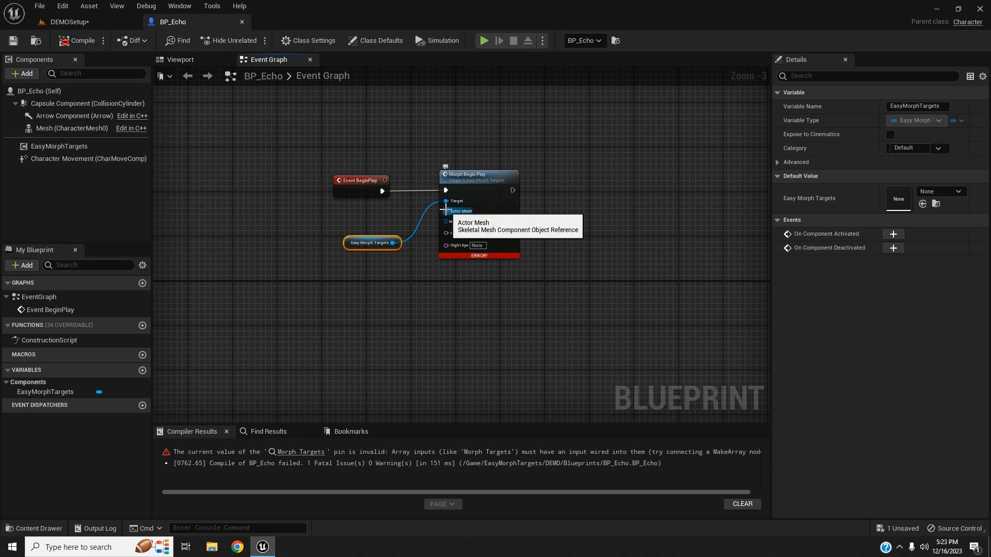
left_click(100, 129)
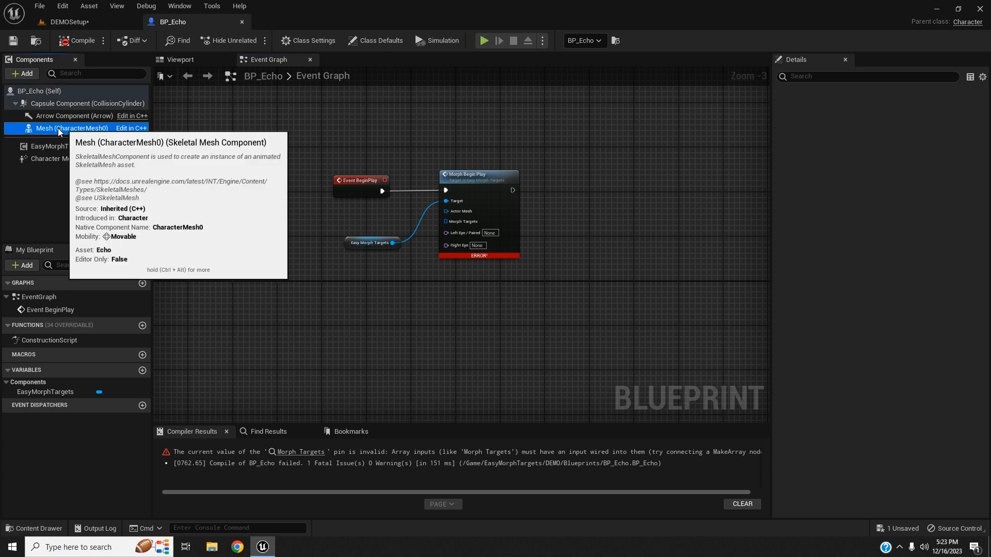
left_click_drag(99, 129, 349, 207)
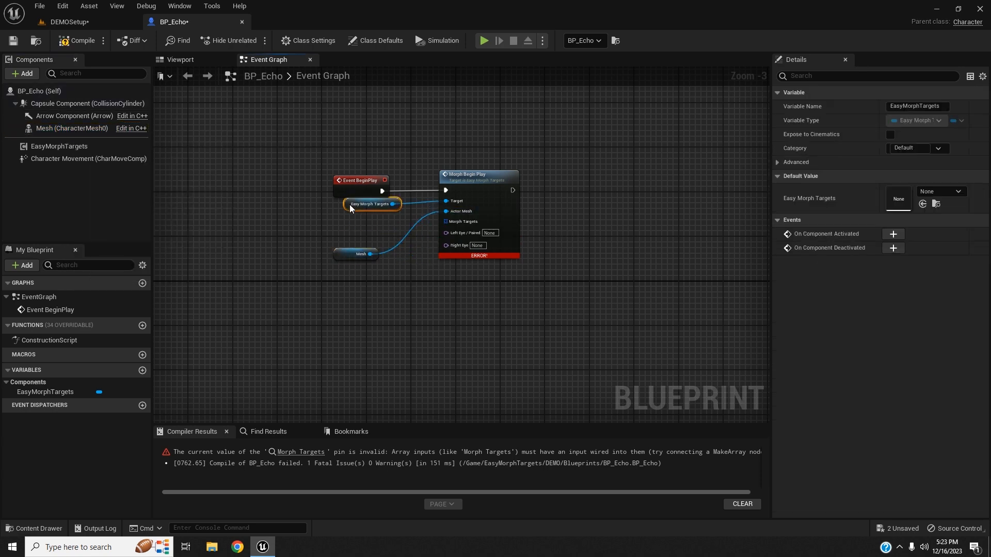
left_click_drag(349, 247, 359, 219)
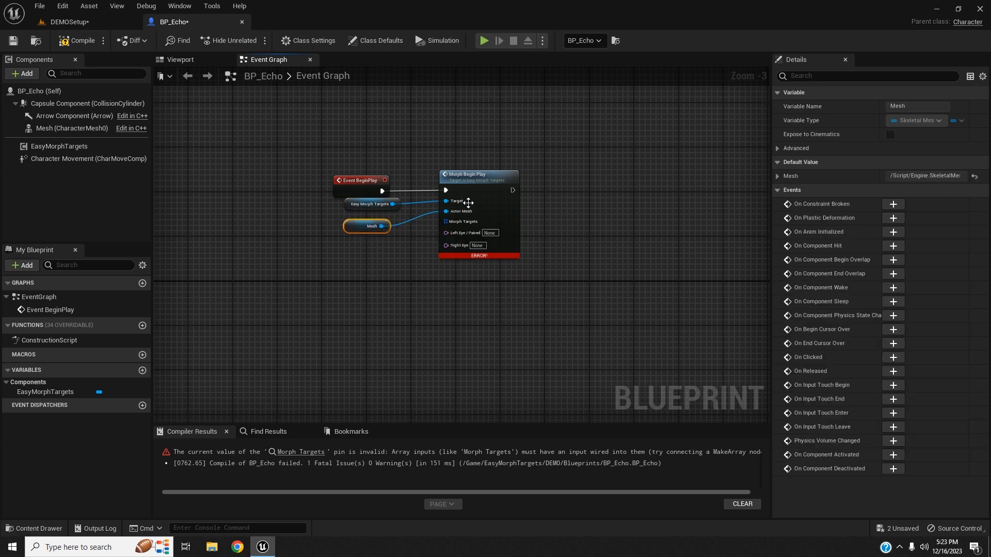
- Promote the Morph Targets input to a variable, place its node below Mesh, and compile and save the blueprint
right_click(447, 222)
left_click(478, 241)
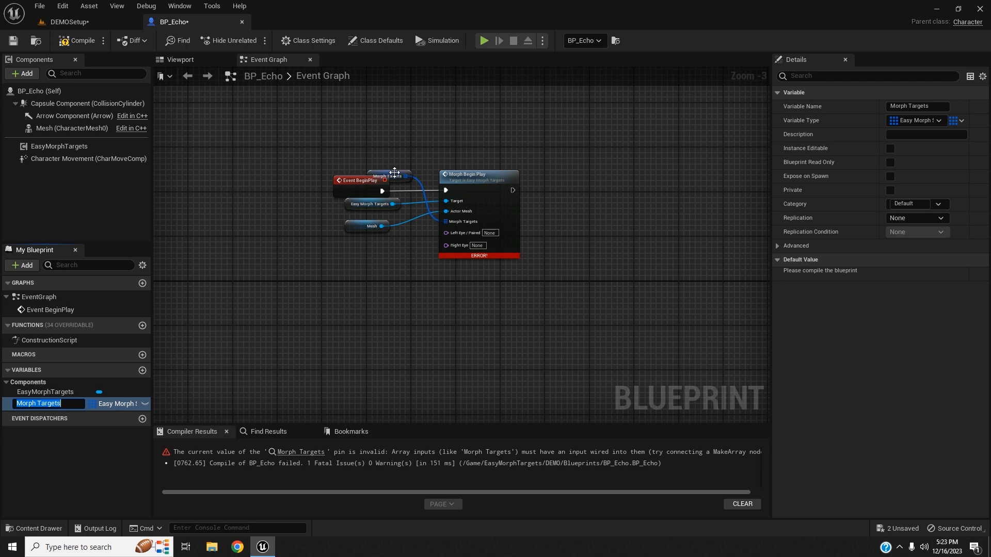
left_click_drag(411, 192, 375, 250)
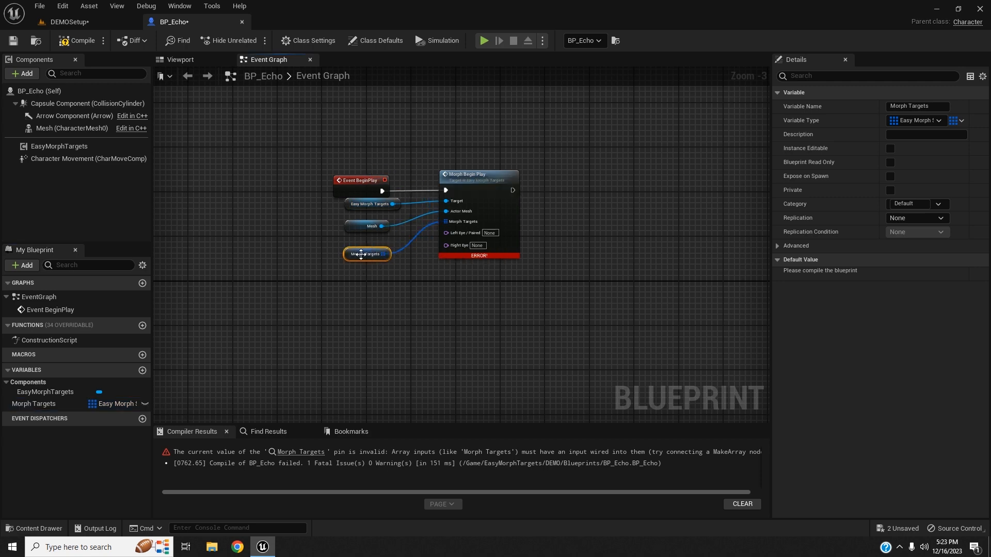
left_click(74, 41)
left_click(13, 41)
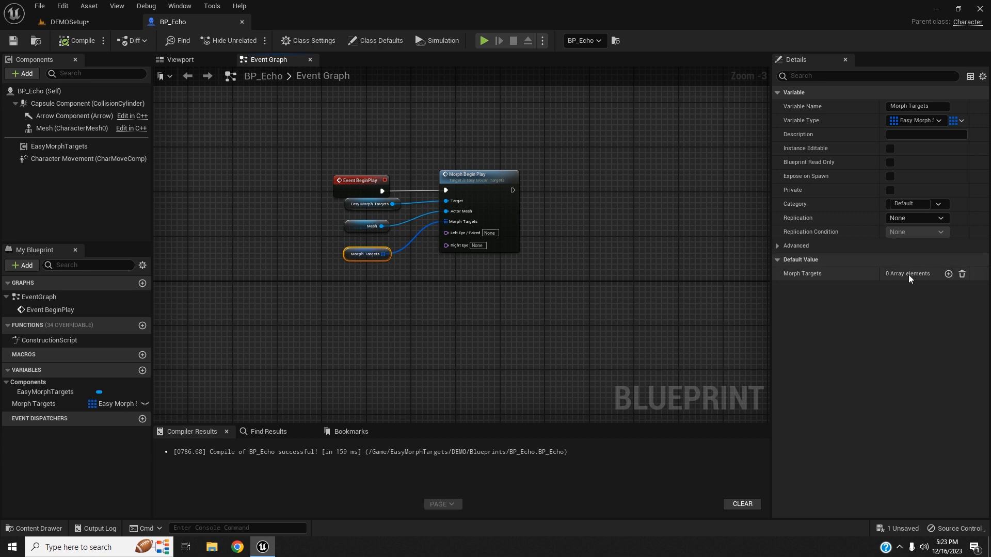
- Examine the EasyMorphTargets component's properties and compare them with the Morph Targets variable's details and default value
left_click(88, 148)
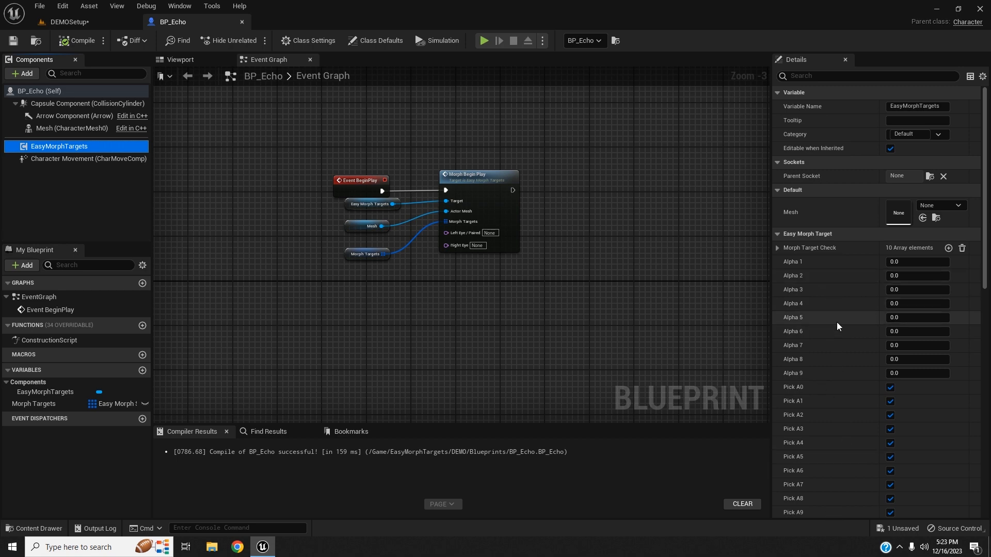
scroll(836, 282, "down", 2)
scroll(836, 282, "up", 2)
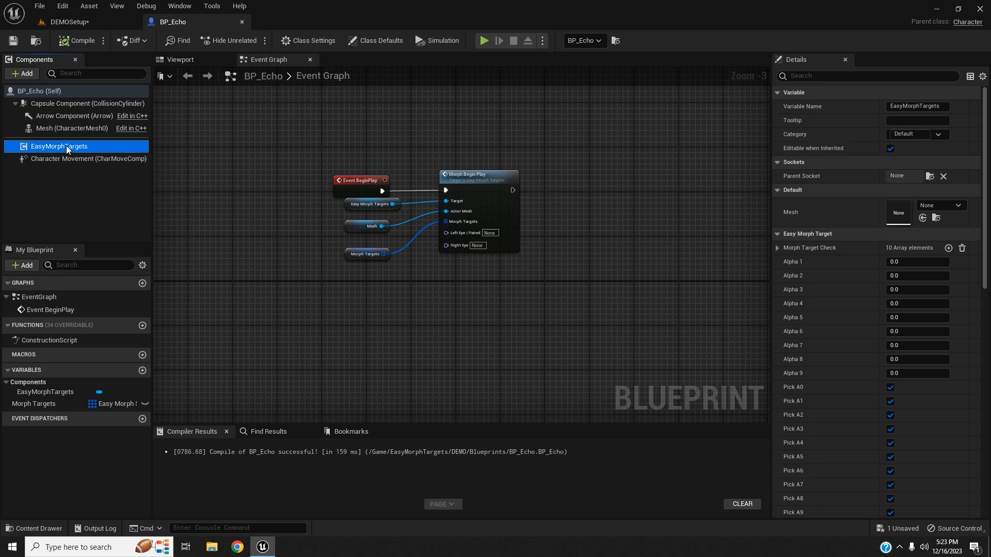
left_click(39, 404)
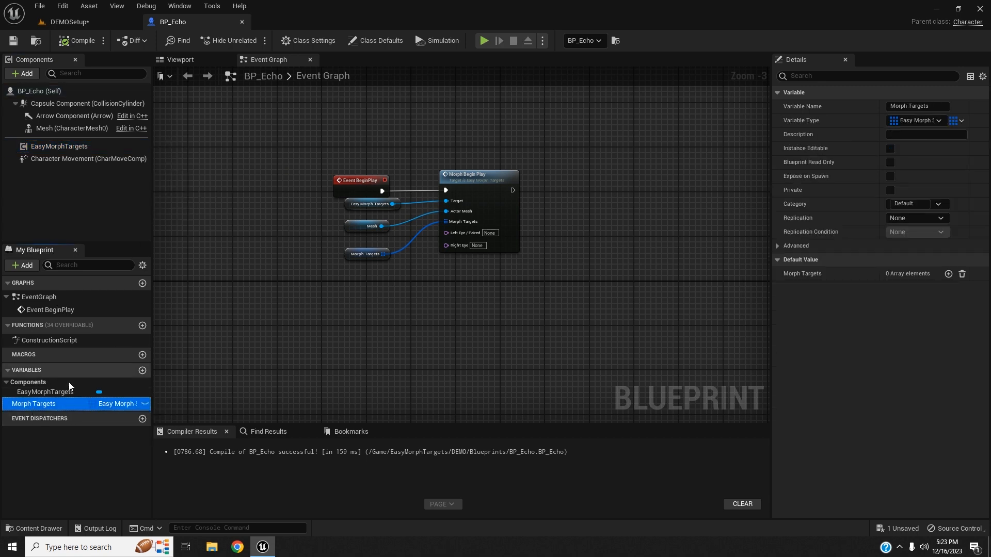
left_click(352, 252)
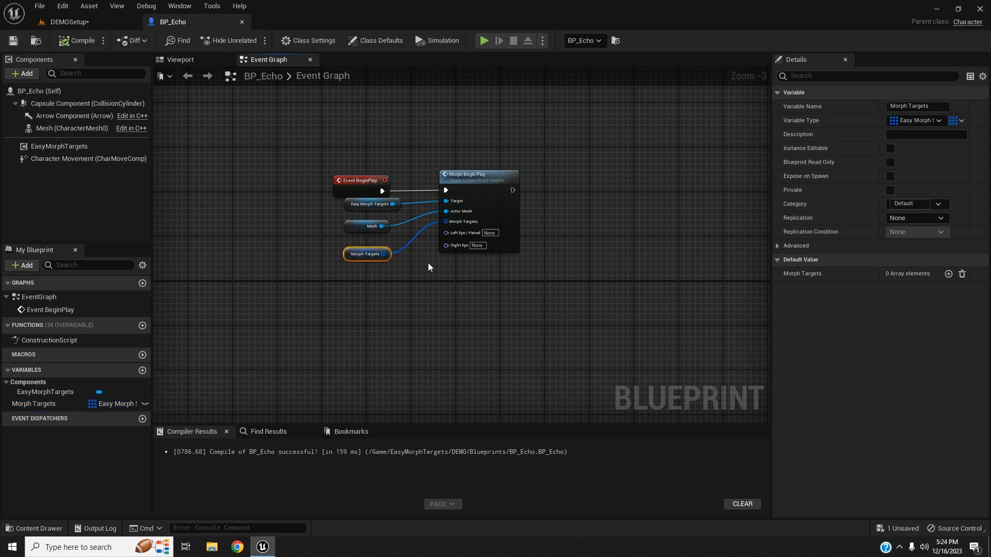
right_click_drag(428, 262, 367, 286)
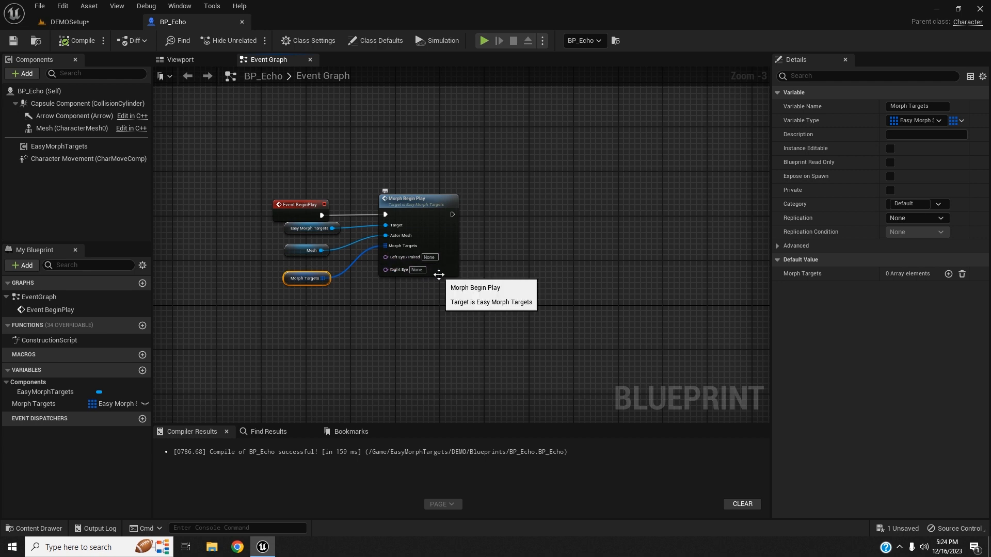
scroll(439, 275, "up", 1)
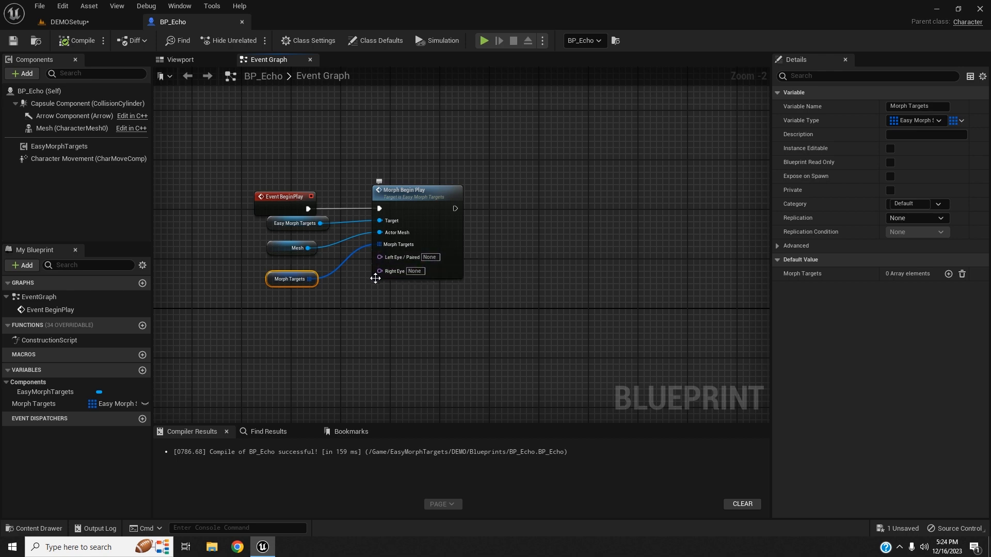
- Open the Echo skeletal mesh asset used by BP_Echo's Mesh component and frame the character's face closely in its preview
right_click_drag(371, 289, 423, 268)
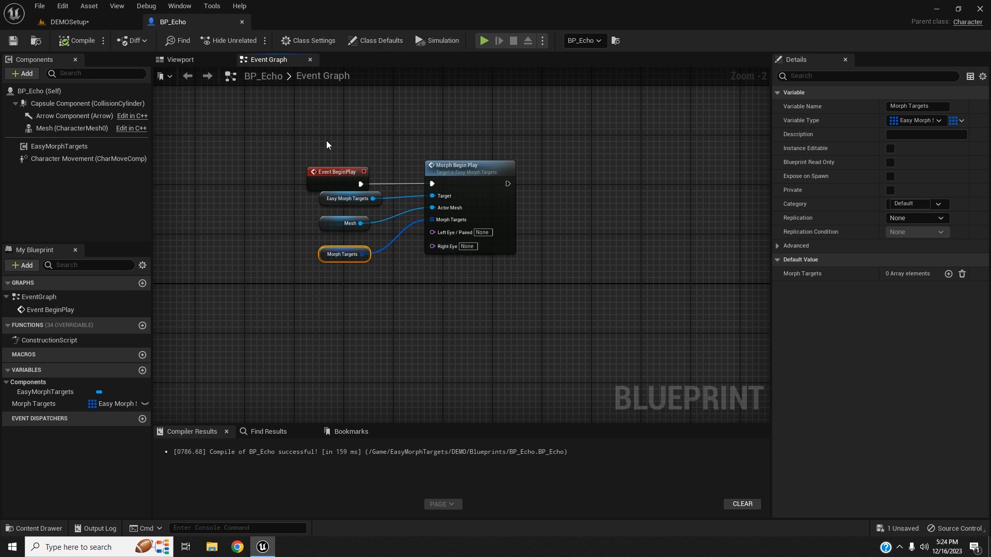
left_click(76, 130)
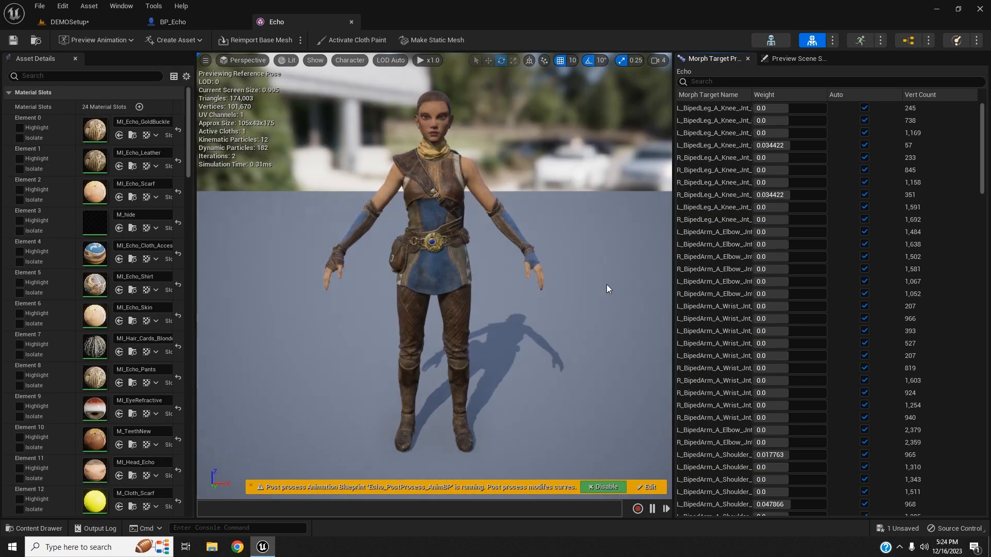
left_click(657, 60)
left_click(659, 83)
mouse_move(581, 147)
right_mouse_down()
mouse_move(590, 107)
mouse_move(580, 157)
mouse_move(577, 145)
right_mouse_up()
key("w")
key("w")
key("w")
key("s")
key("w")
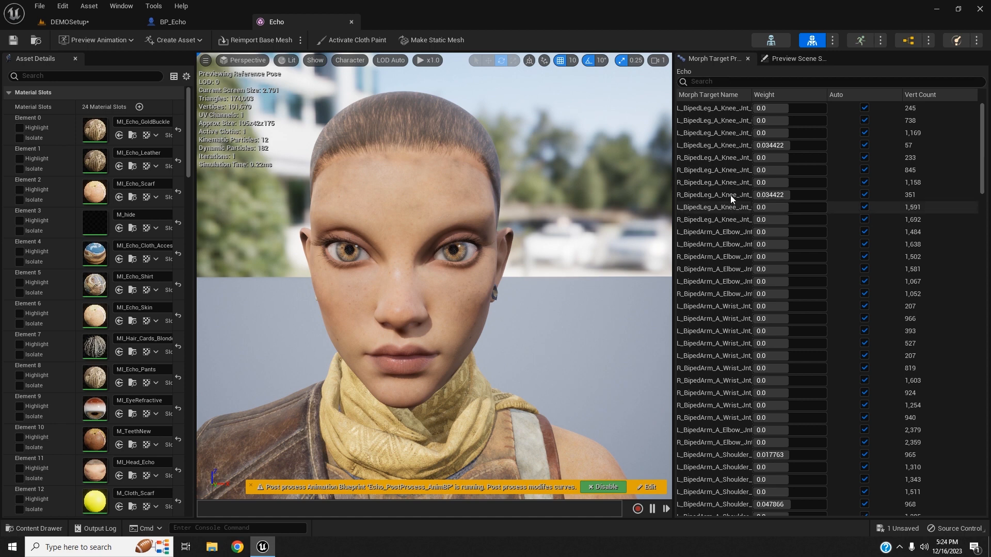
left_click(126, 4)
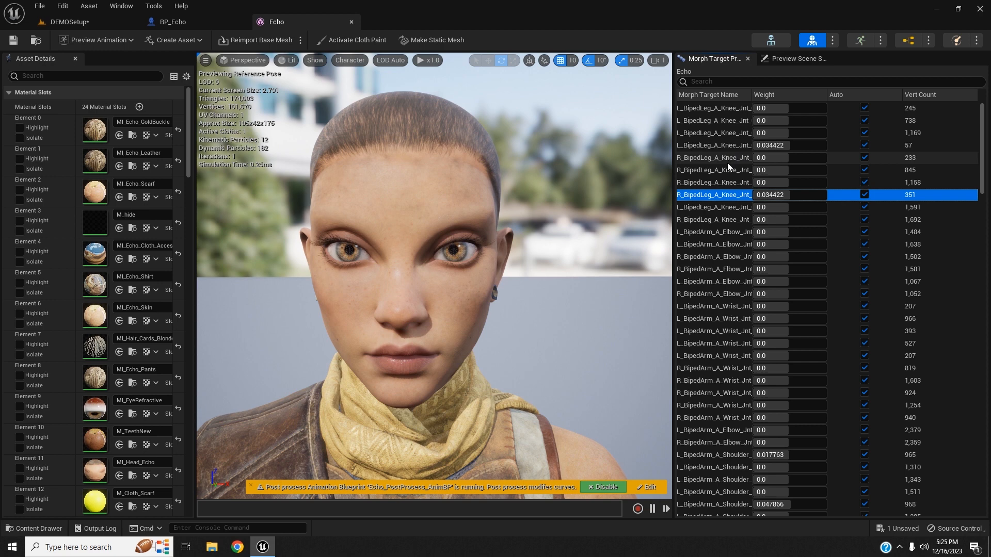
- Widen the morph target list so its names are readable and locate the facial morph targets beginning with browDownLeft
scroll(728, 166, "down", 4)
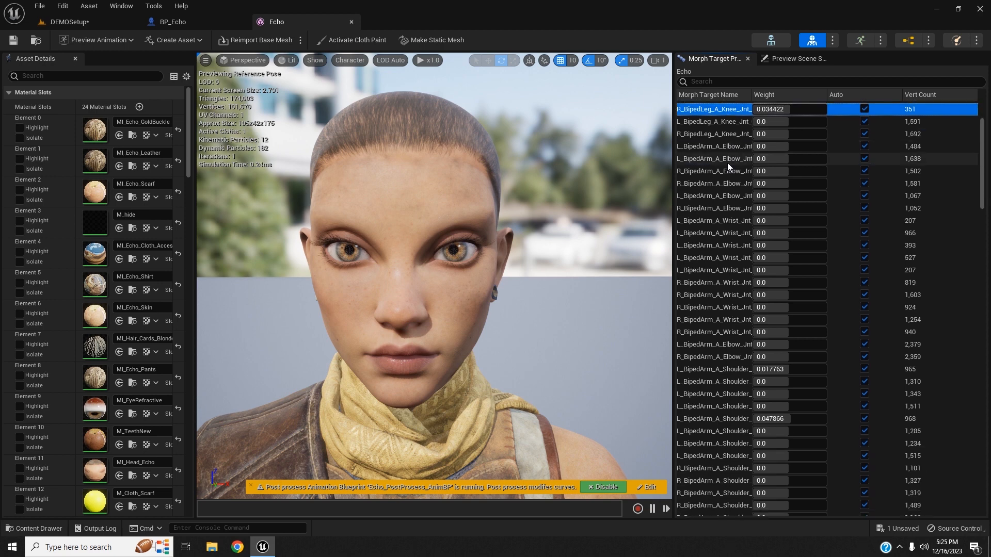
left_click_drag(674, 178, 604, 181)
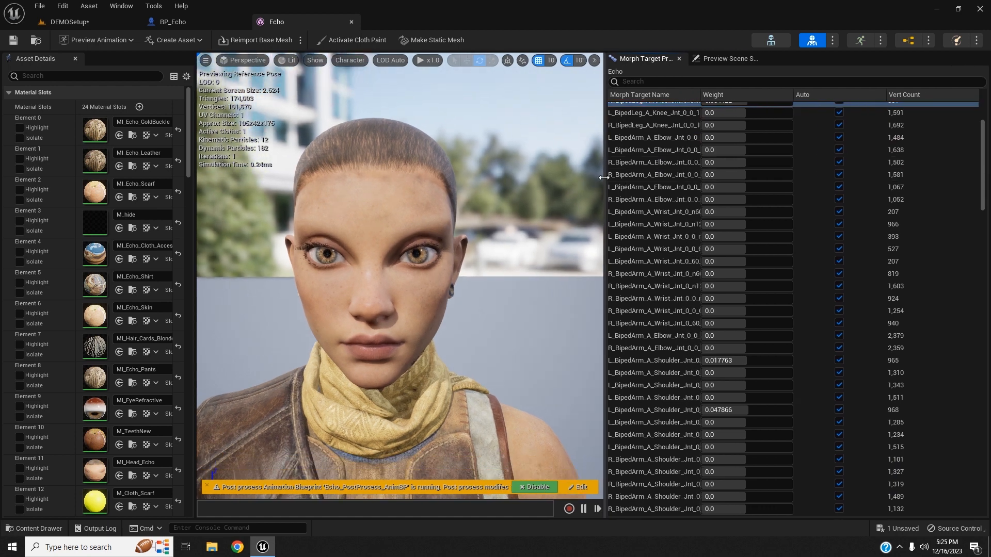
left_click(650, 334)
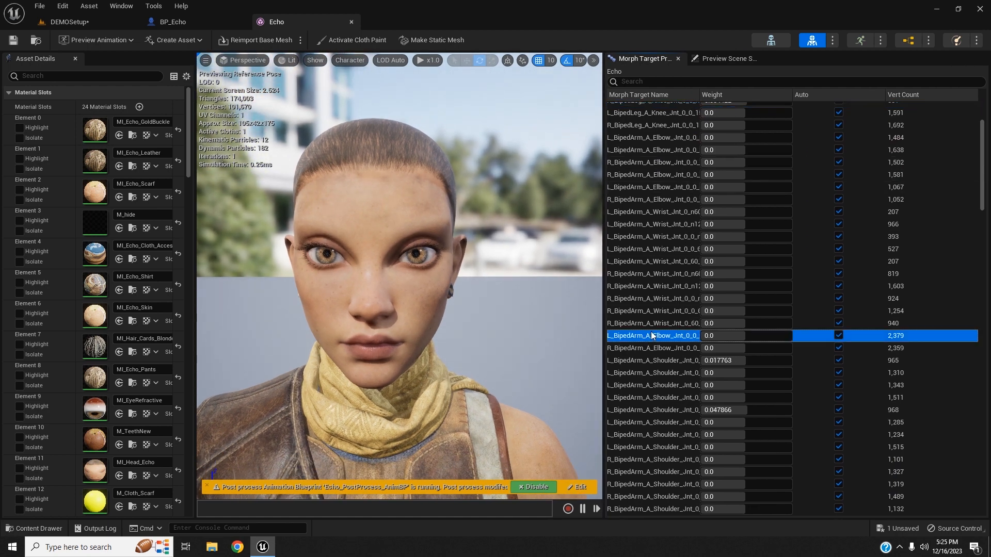
scroll(660, 371, "down", 9)
scroll(661, 371, "down", 6)
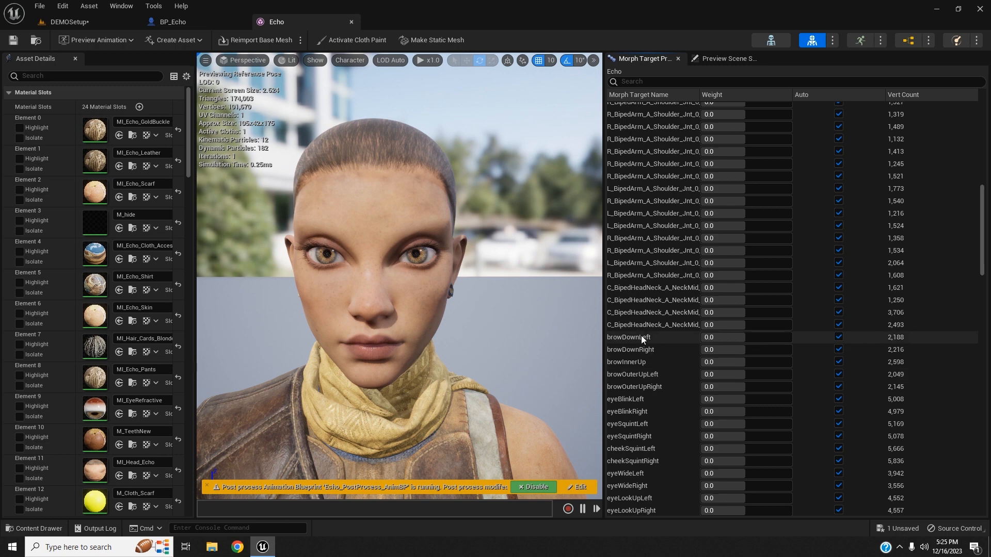
- Try slight weights on the browDownLeft and browDownRight morph targets, and restore both to automatic weighting
left_click(727, 335)
left_click_drag(724, 338, 757, 338)
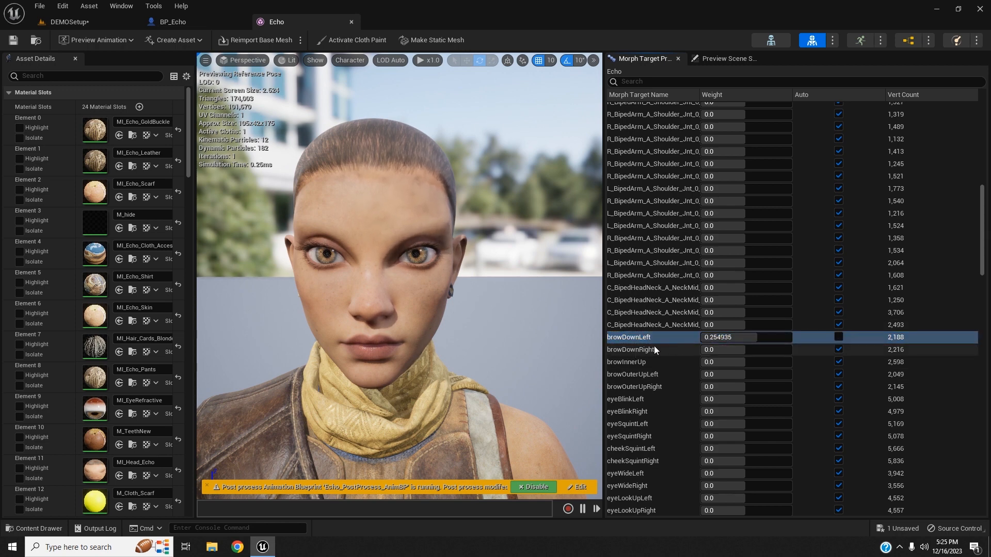
left_click(645, 336)
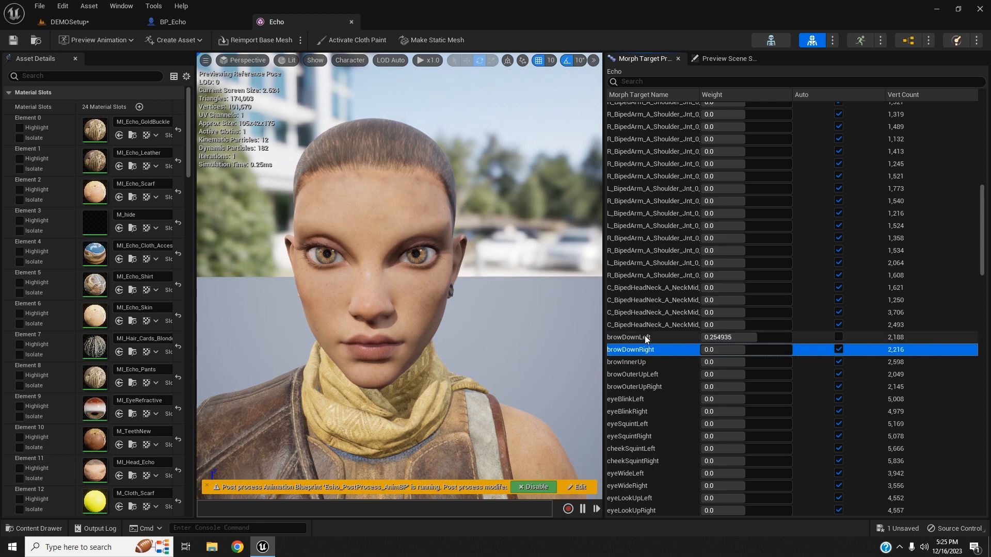
mouse_move(743, 354)
left_mouse_down()
mouse_move(693, 350)
mouse_move(790, 349)
mouse_move(702, 350)
mouse_move(748, 347)
left_mouse_up()
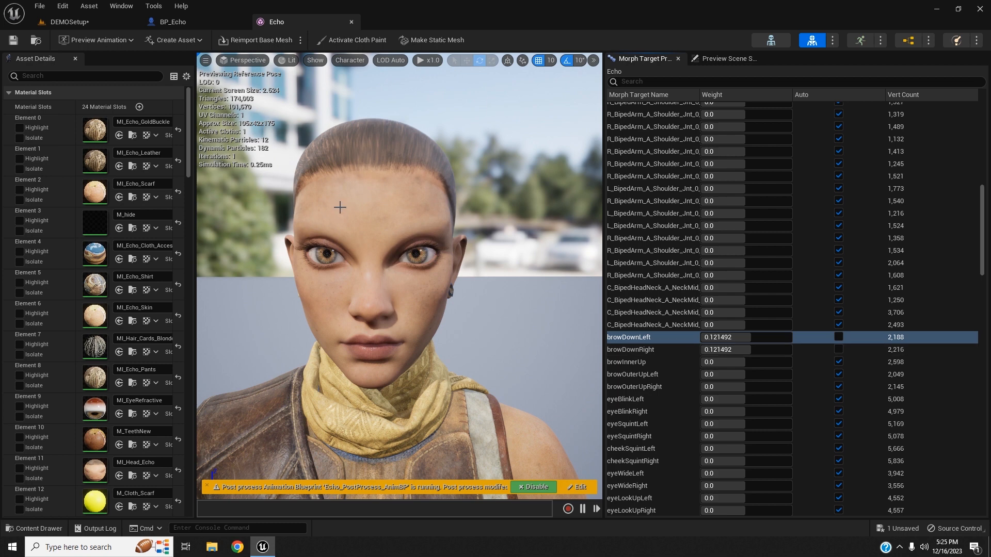
left_click(839, 338)
left_click(838, 349)
left_click(628, 348)
left_click(631, 338)
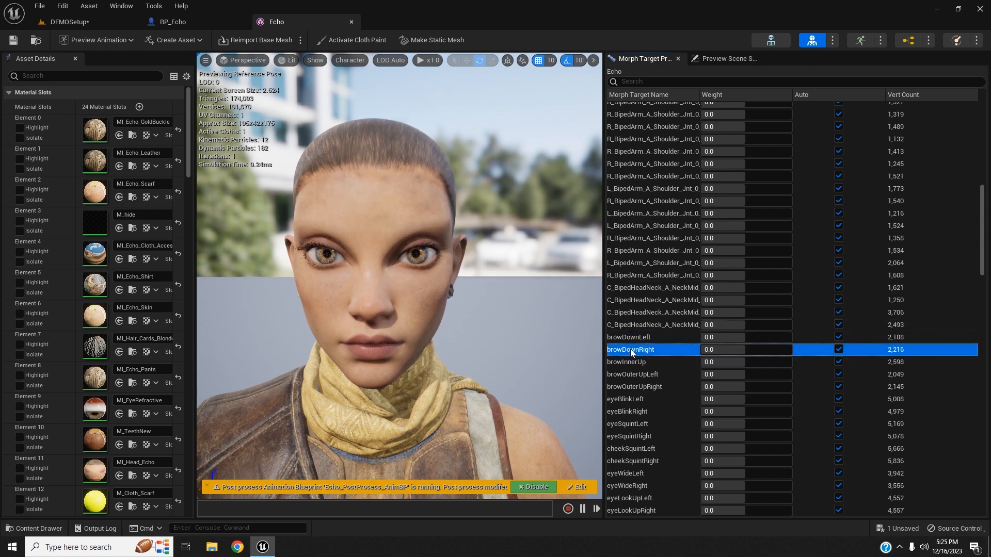
left_click(631, 349)
left_click(630, 331)
left_click(627, 336)
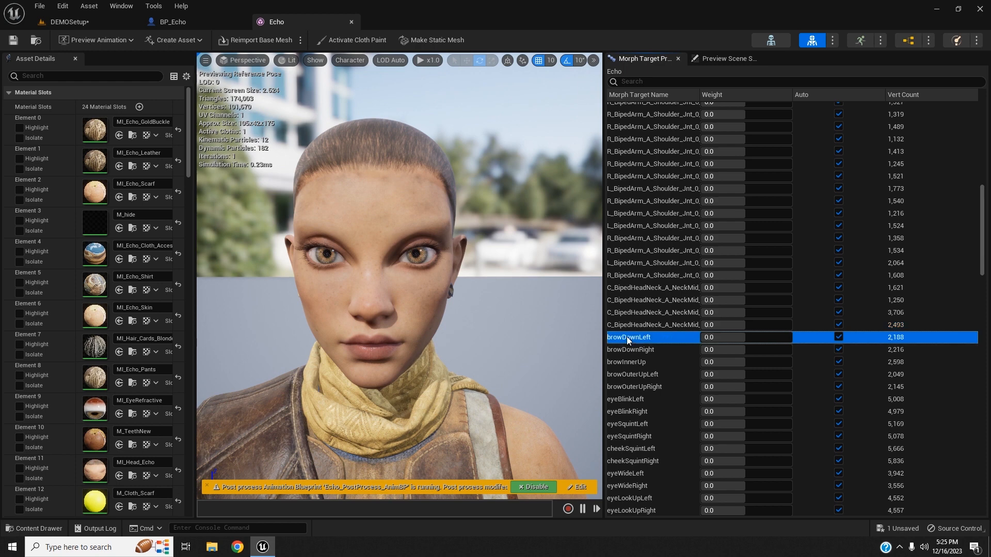
- Preview closed eyes by raising the eyeBlinkLeft weight to about 0.74 and eyeBlinkRight to about 0.79
scroll(662, 386, "down", 4)
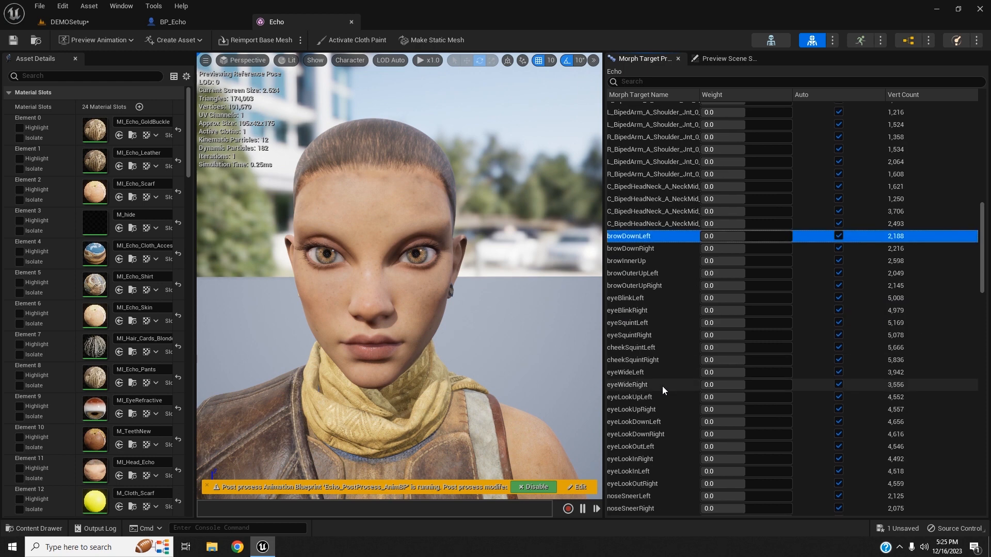
left_click(627, 298)
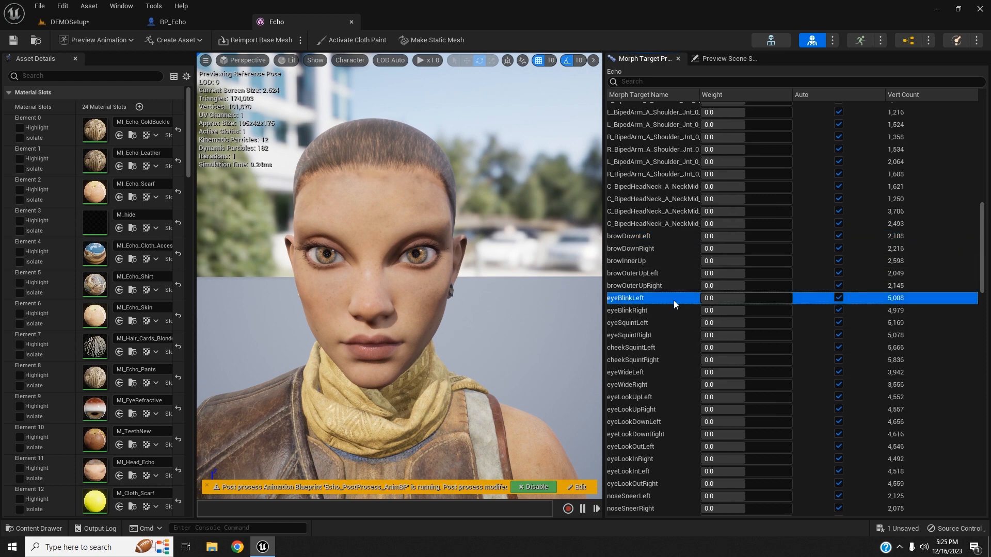
left_click_drag(705, 298, 782, 310)
left_click(621, 298)
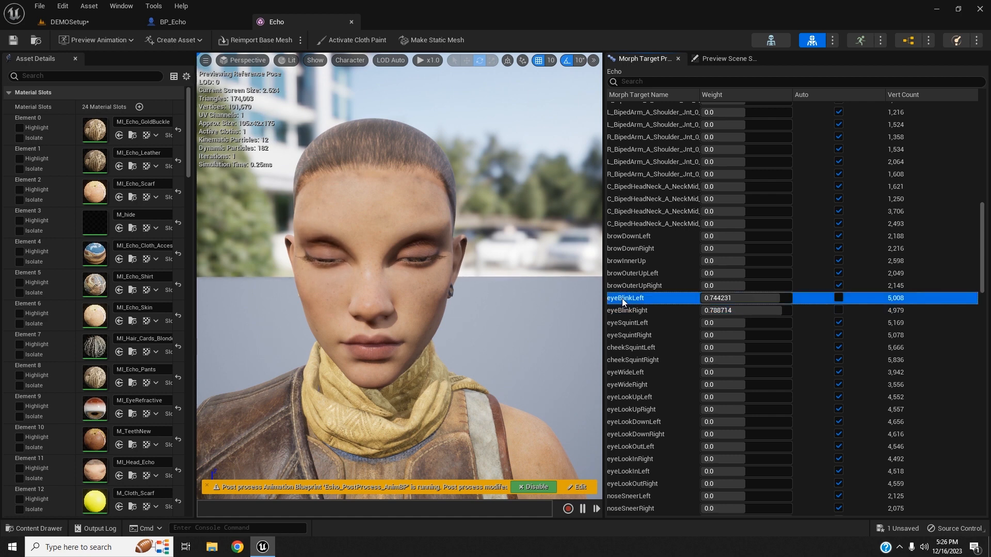
- Copy the eyeBlinkLeft morph target name into the Left Eye / Paired input of Morph Begin Play in BP_Echo
right_click(621, 298)
left_click(642, 331)
left_click(186, 21)
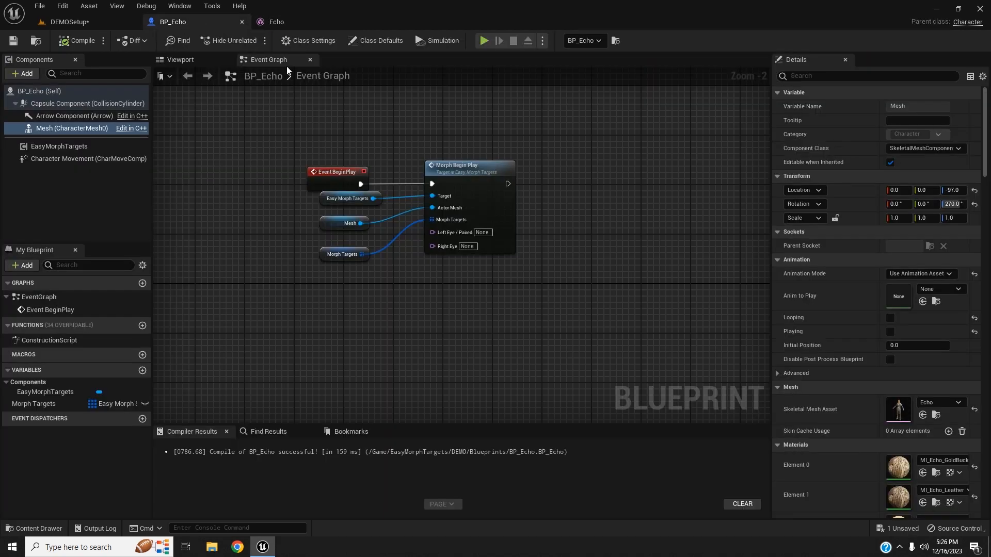
left_click(484, 232)
key("ctrl+v")
key("Return")
- Copy the eyeBlinkRight name from the Echo mesh into Morph Begin Play's Right Eye input, and compile and save the blueprint
left_click(277, 22)
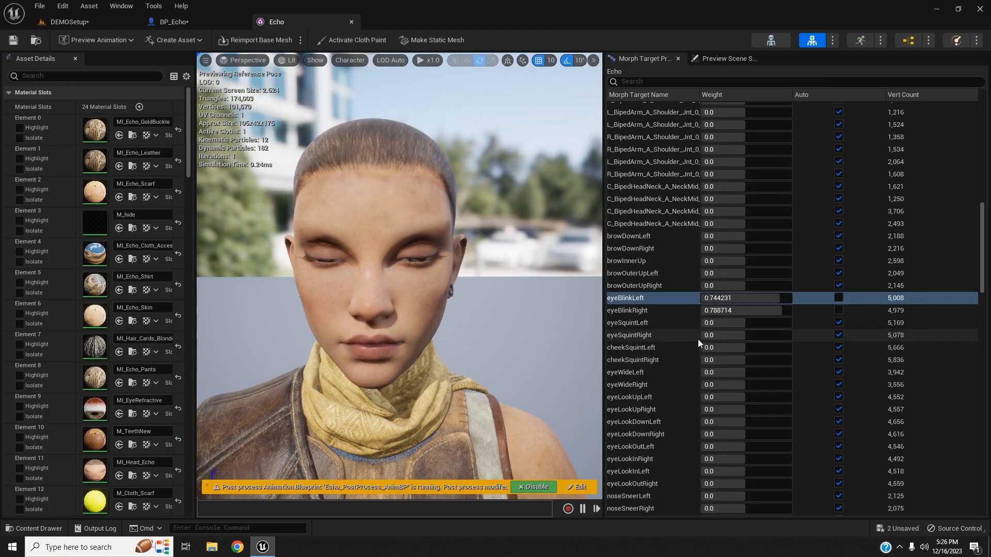
left_click(634, 309)
right_click(634, 309)
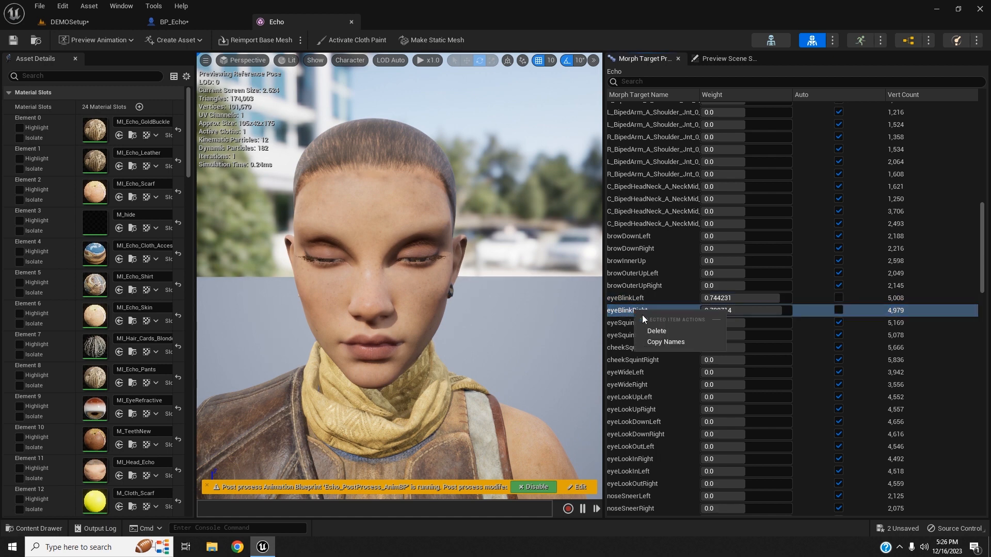
left_click(652, 342)
left_click(174, 22)
left_click(468, 252)
key("ctrl+v")
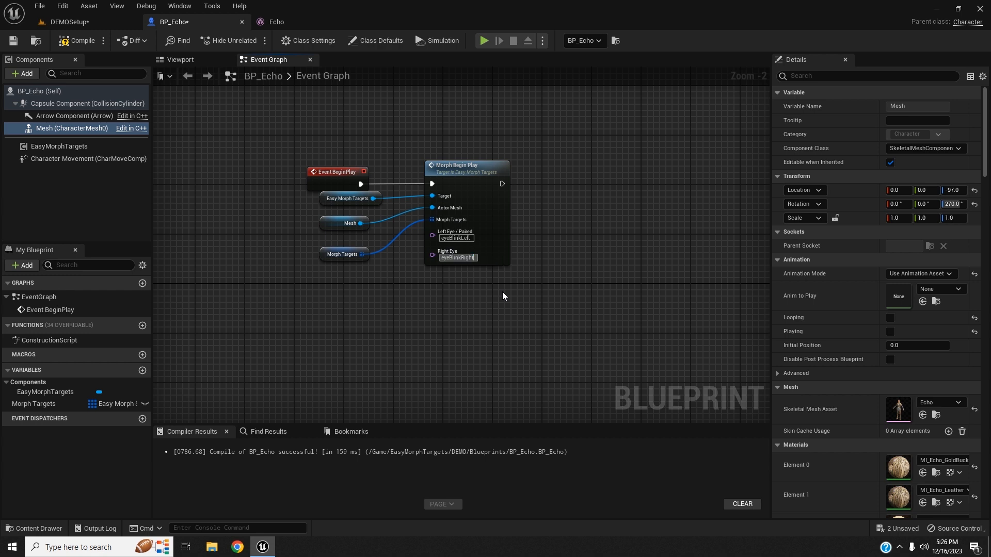
key("Return")
left_click(73, 41)
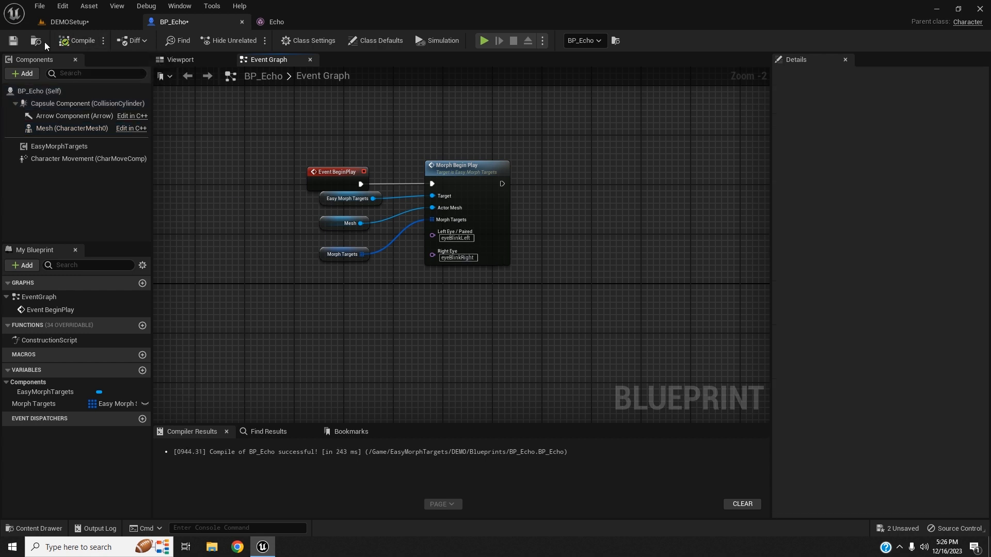
left_click(13, 41)
- Play the DEMOSetup level twice to check the character's blinking, ending each simulation
left_click(97, 21)
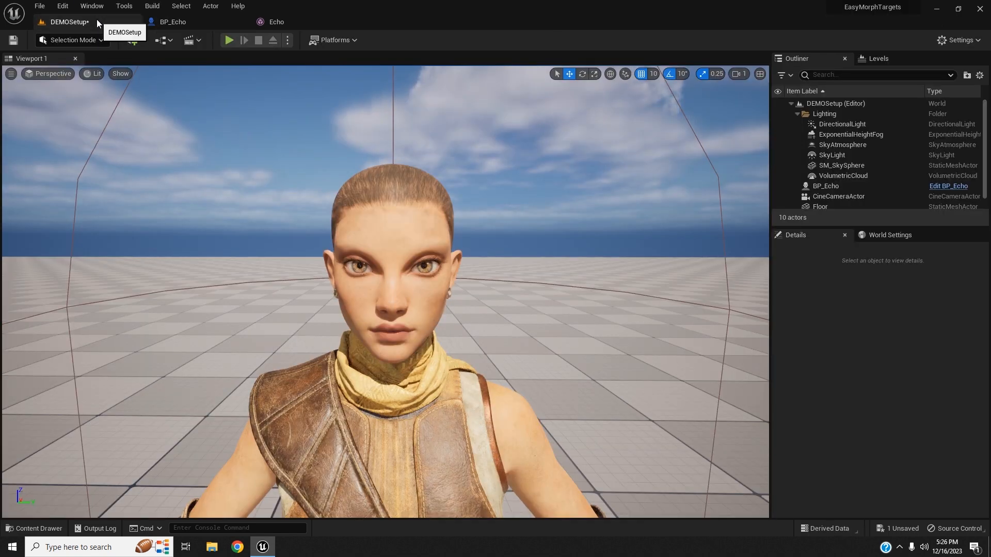
left_click(229, 41)
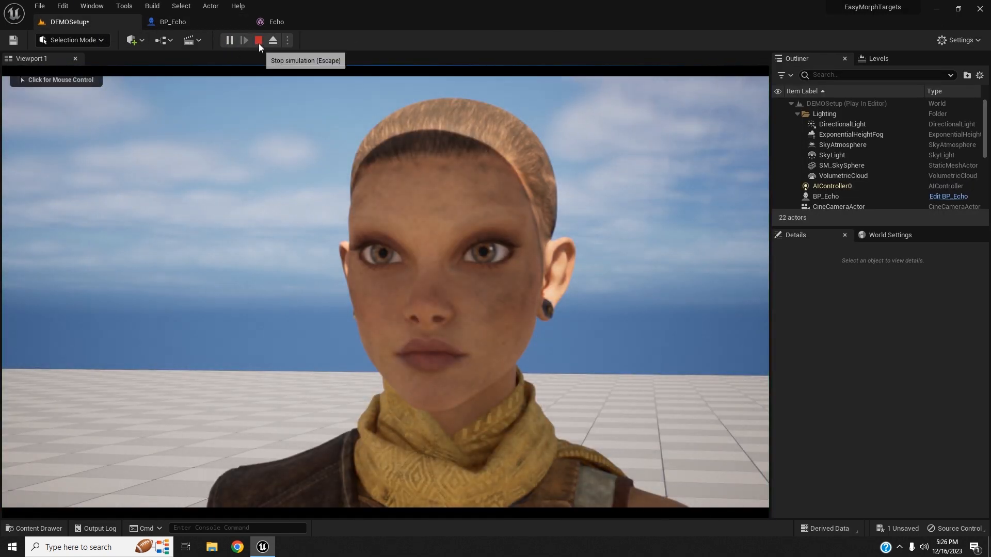
left_click(258, 40)
left_click(230, 40)
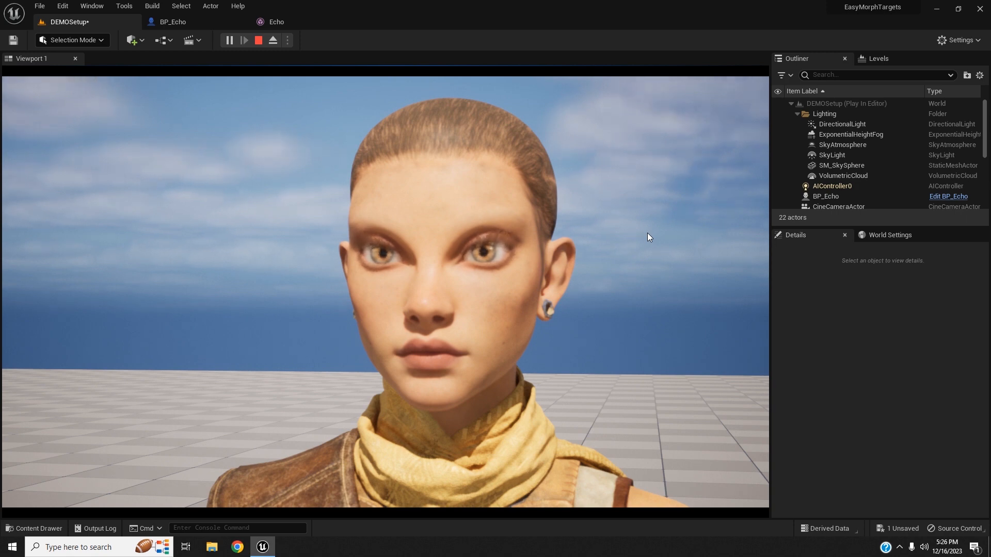
key("Escape")
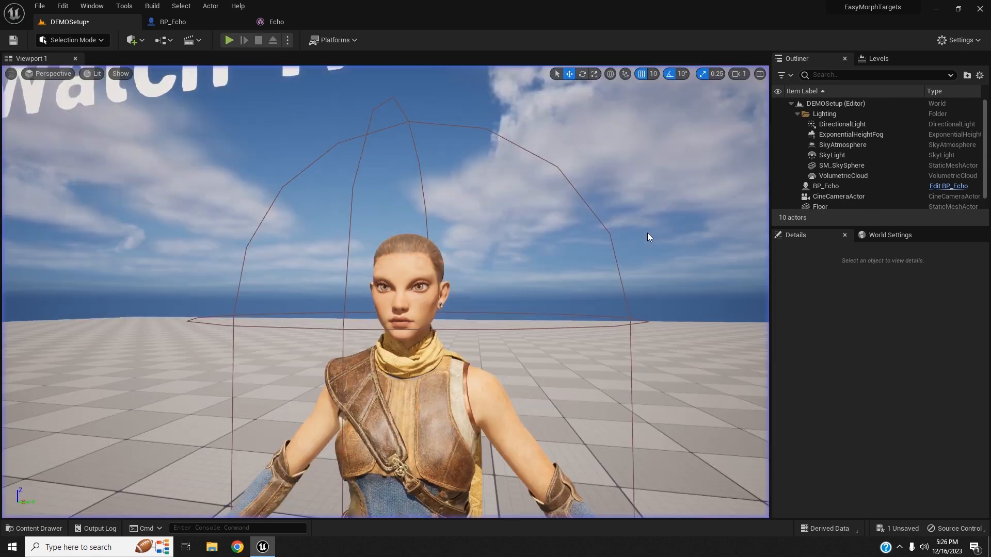
- Add an Easy Morph Targets reference to BP_Echo's event graph with a Morph Trigger call on it, placed beyond Morph Begin Play
left_click(195, 22)
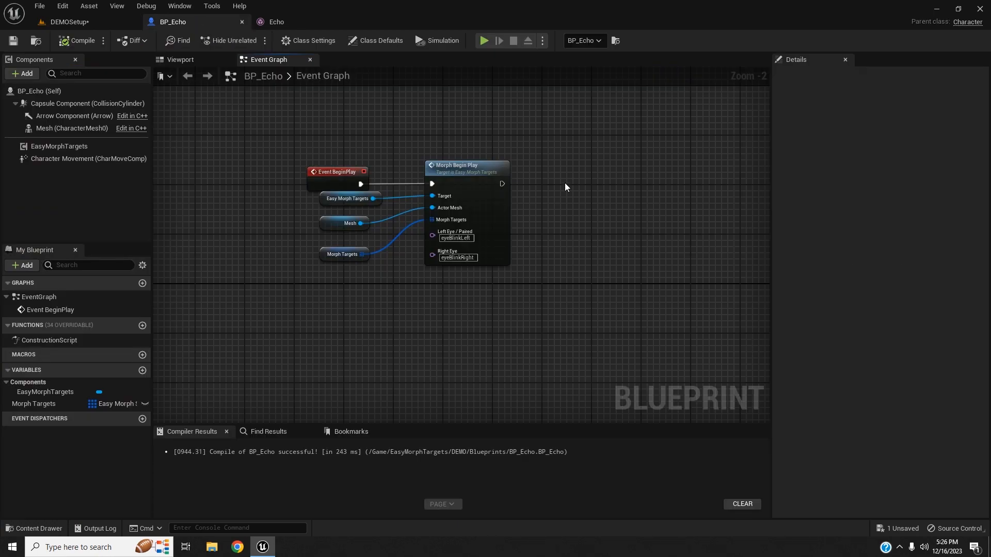
right_click_drag(565, 183, 464, 190)
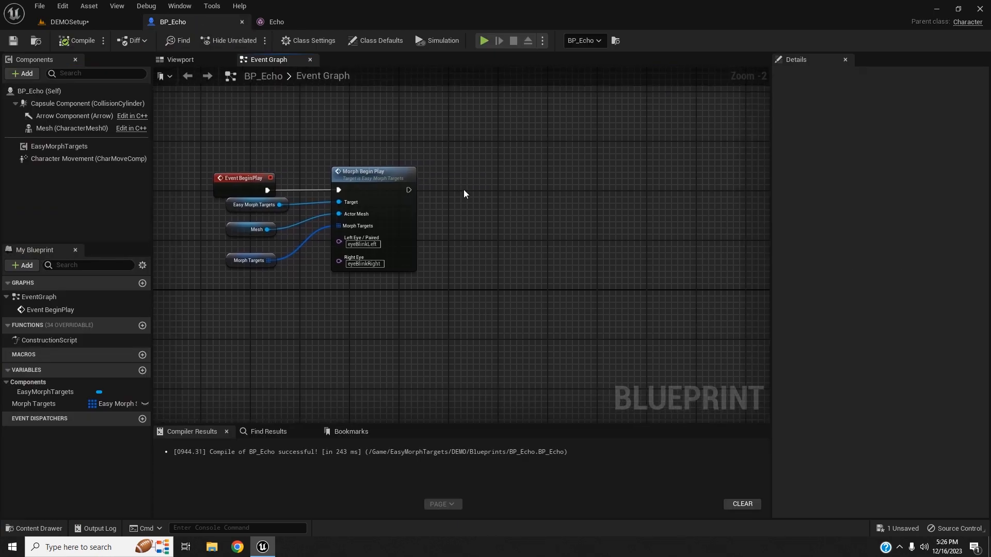
left_click(284, 21)
left_click(216, 22)
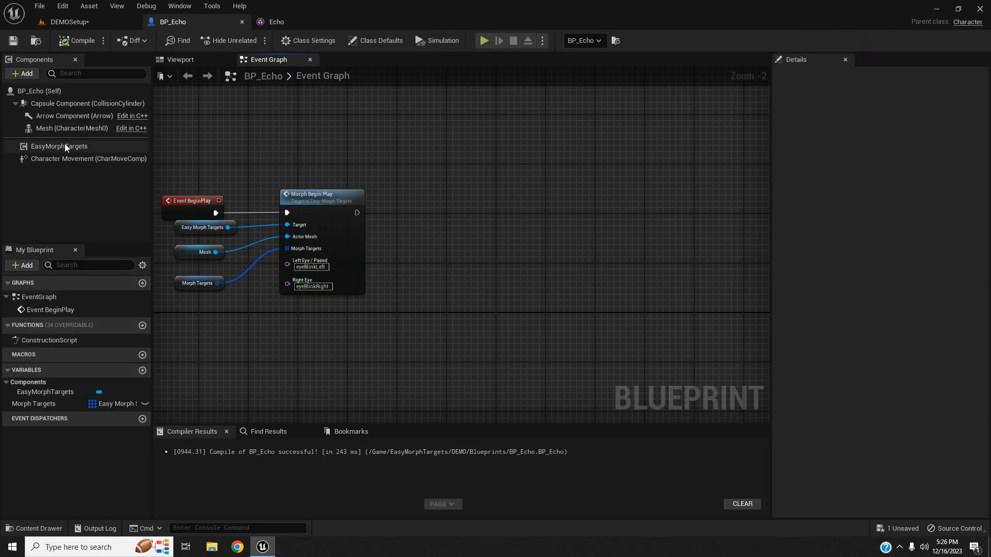
left_click_drag(63, 145, 485, 231)
type("trig")
key("Up")
key("Up")
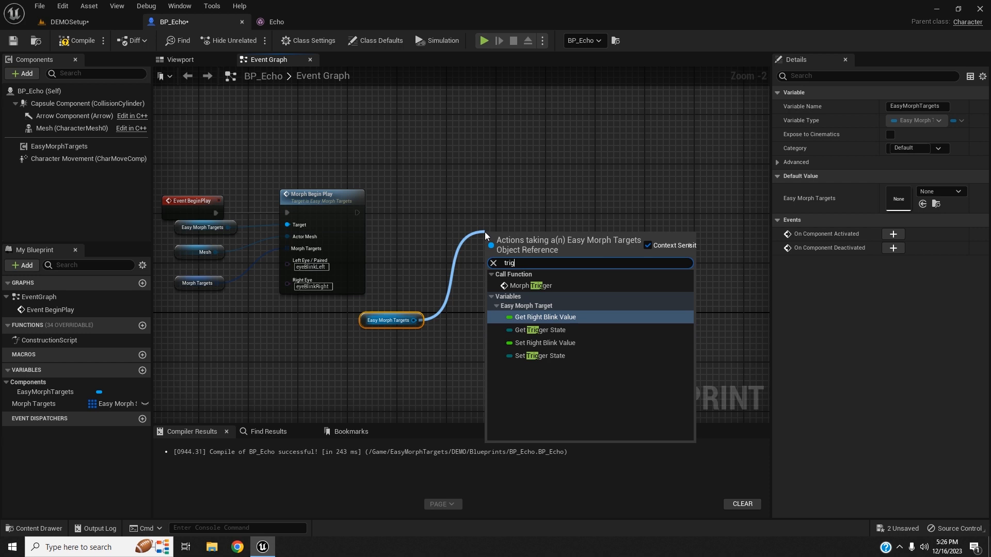
key("Return")
left_click_drag(486, 230, 461, 193)
- Set Morph Trigger's Trigger State to Happy and shift it and its Easy Morph Targets reference farther from Morph Begin Play
left_click(509, 244)
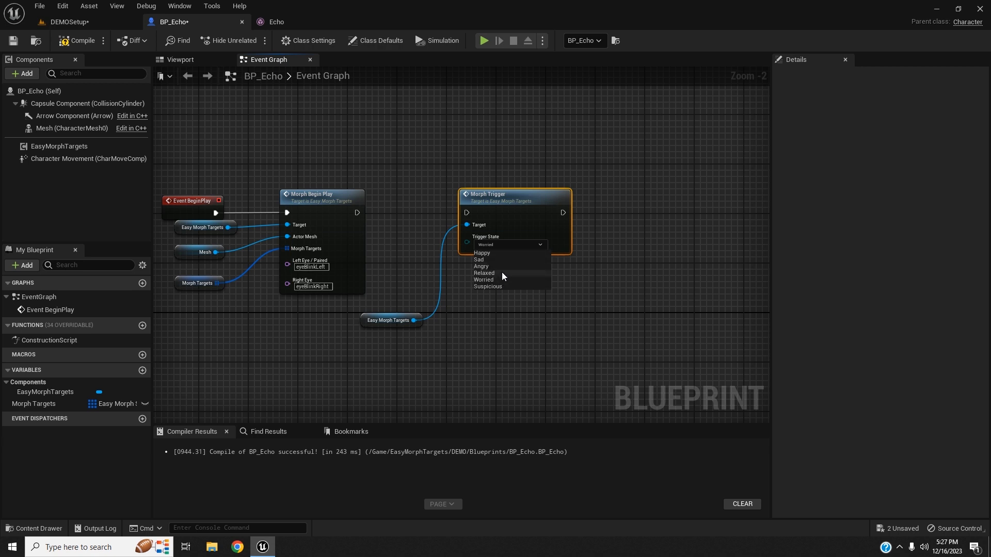
left_click(419, 208)
left_click(512, 245)
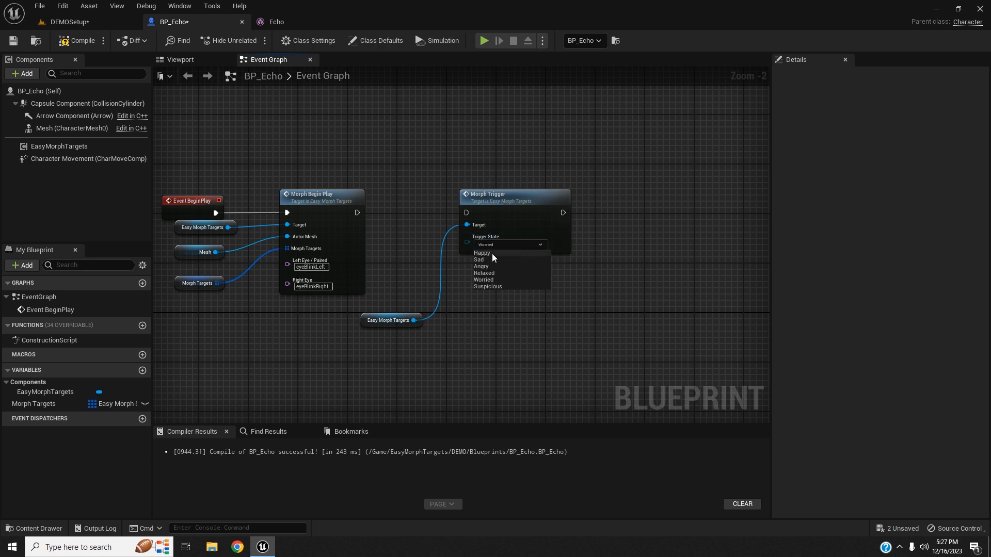
left_click(492, 253)
left_click_drag(490, 198, 557, 198)
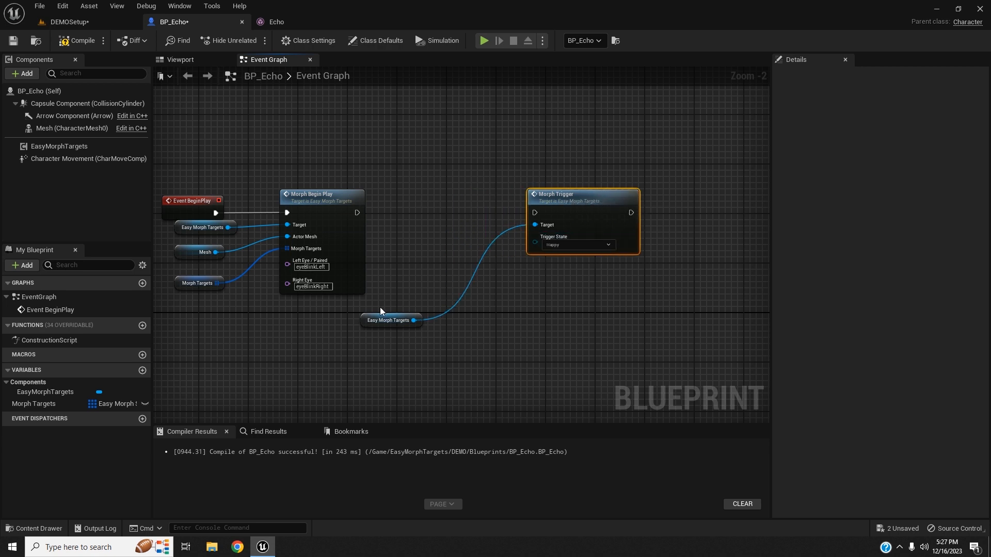
left_click_drag(372, 320, 453, 314)
- Add a Delay after Morph Begin Play with a Duration of 3 seconds and move Morph Trigger slightly farther away
left_click_drag(356, 213, 410, 195)
type("delay")
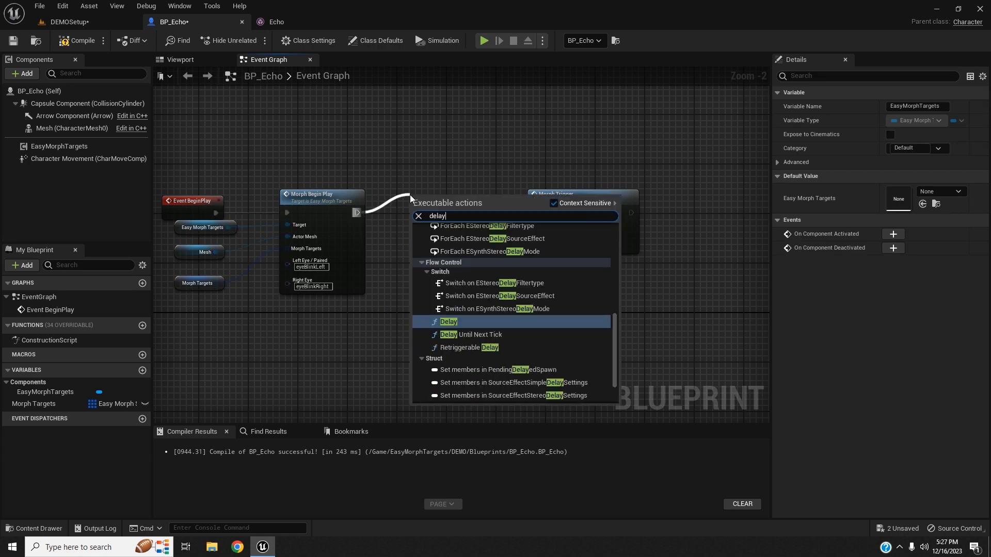
key("Return")
left_click(448, 217)
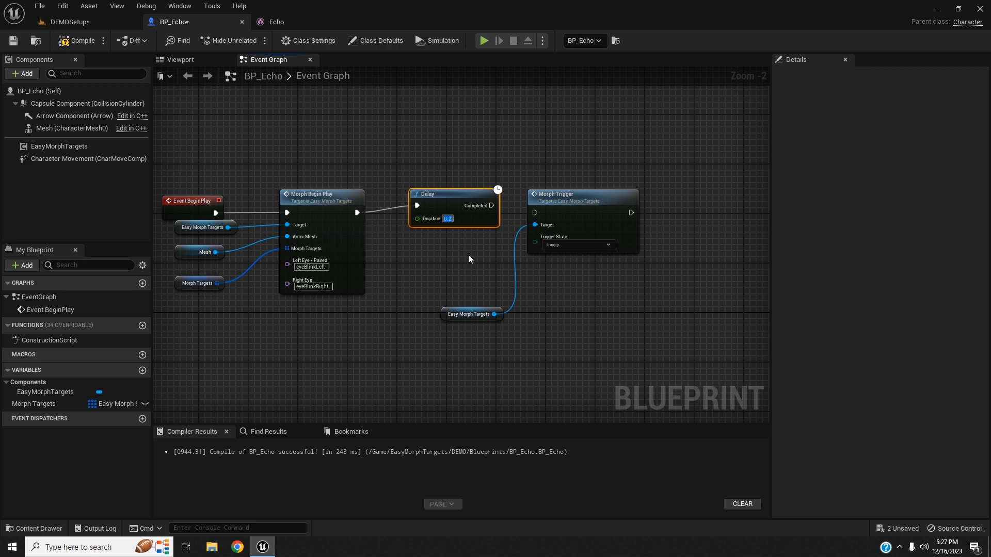
type("3")
key("Return")
left_click_drag(491, 205, 585, 192)
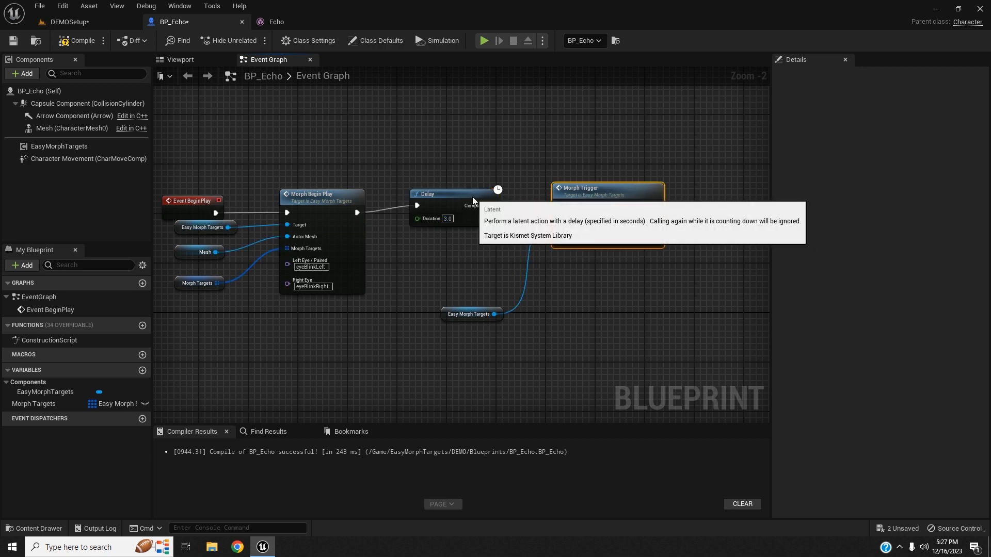
- Line up the Delay, Morph Trigger and its Easy Morph Targets nodes in the event graph, and compile BP_Echo
left_click_drag(473, 197, 472, 203)
left_click_drag(449, 316, 468, 280)
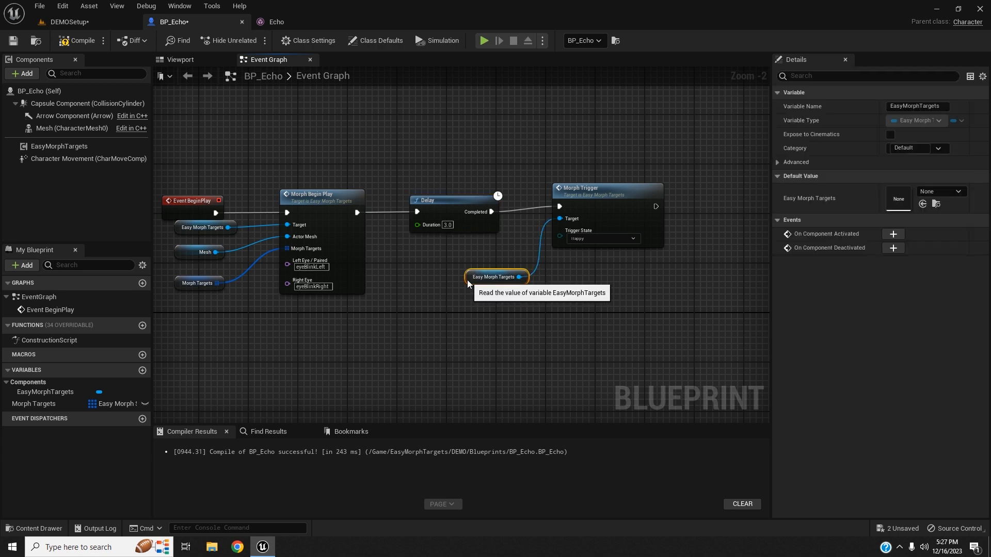
right_click_drag(513, 234, 455, 235)
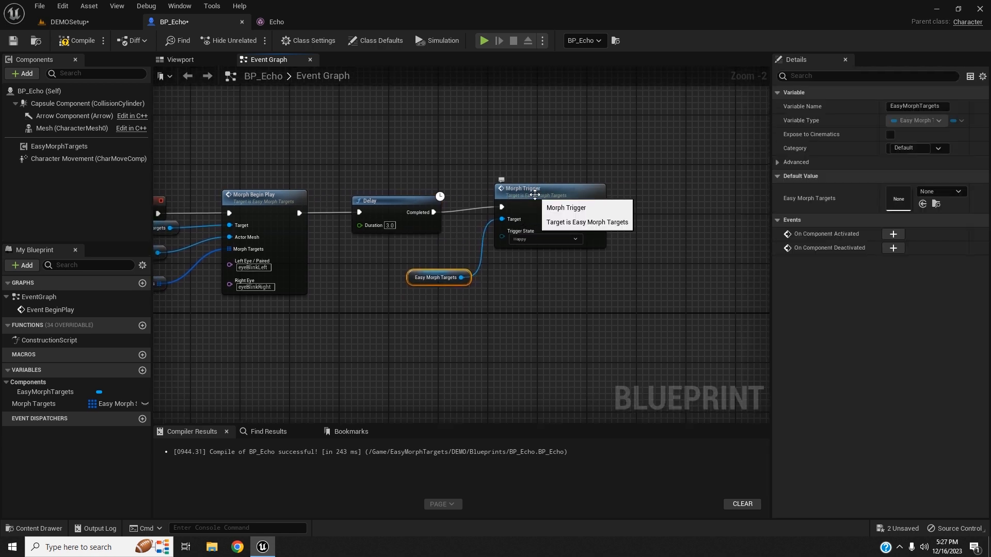
right_click_drag(351, 161, 431, 155)
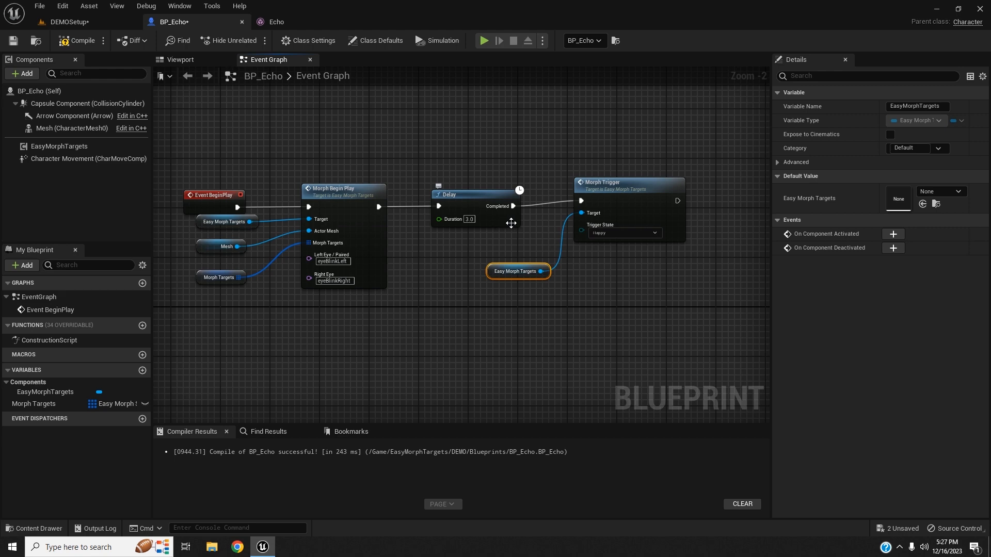
right_click_drag(531, 225, 425, 215)
left_click_drag(529, 214, 529, 221)
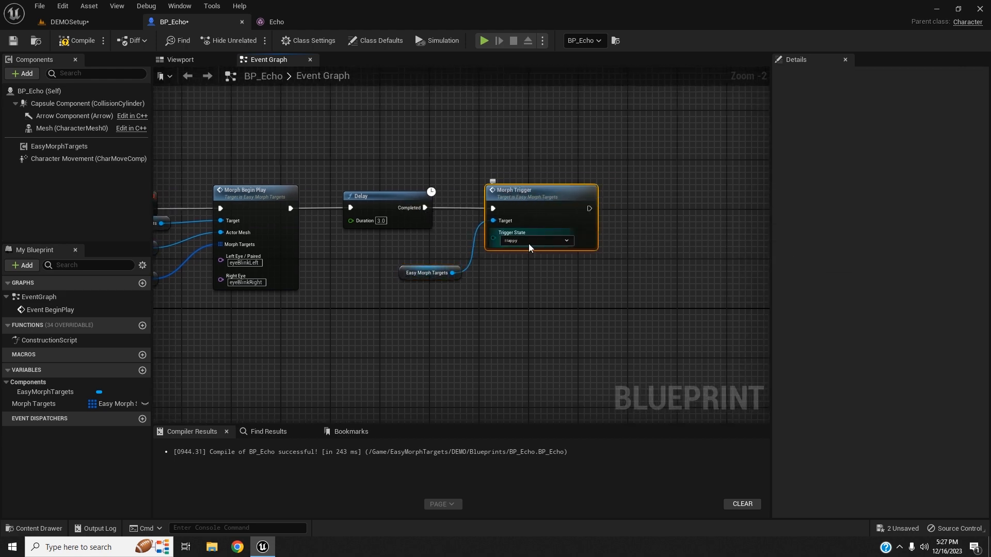
left_click(79, 40)
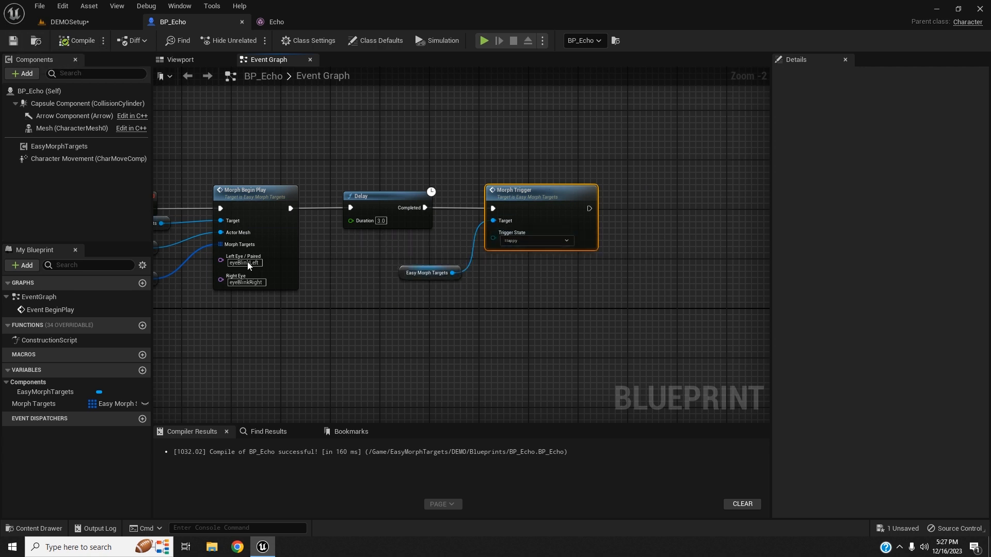
- Select BP_Echo's Morph Targets variable, and in the Echo mesh return eyeBlinkLeft and eyeBlinkRight to automatic weights
left_click(40, 404)
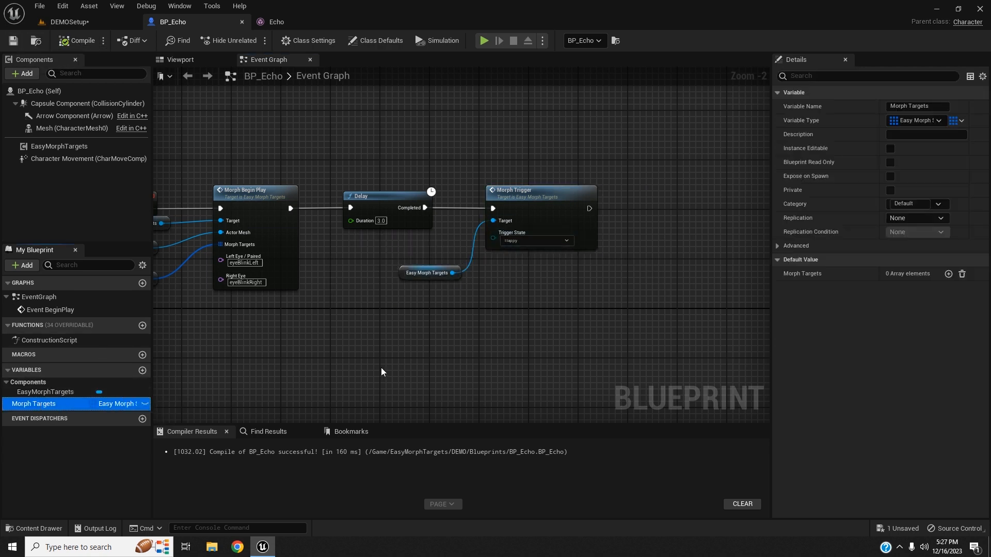
left_click(299, 20)
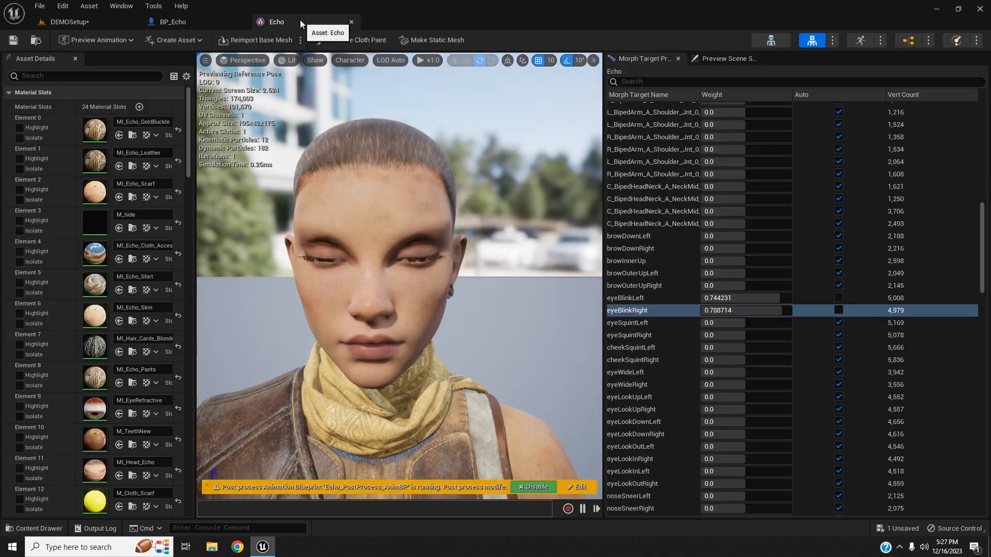
left_click(839, 297)
left_click(839, 310)
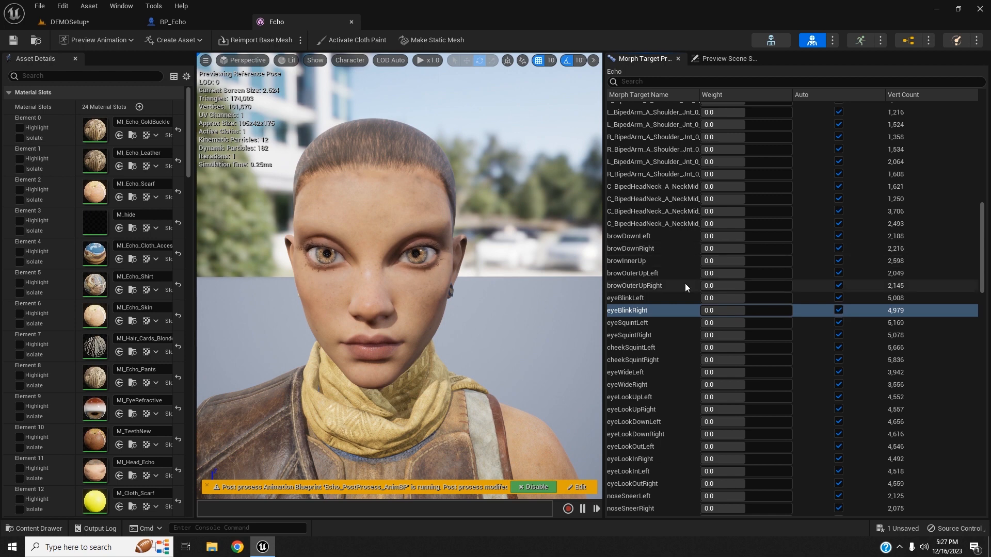
- Set the preview weight of the browInnerUp morph target to 0.8 on the Echo mesh
scroll(686, 283, "down", 3)
scroll(685, 284, "up", 1)
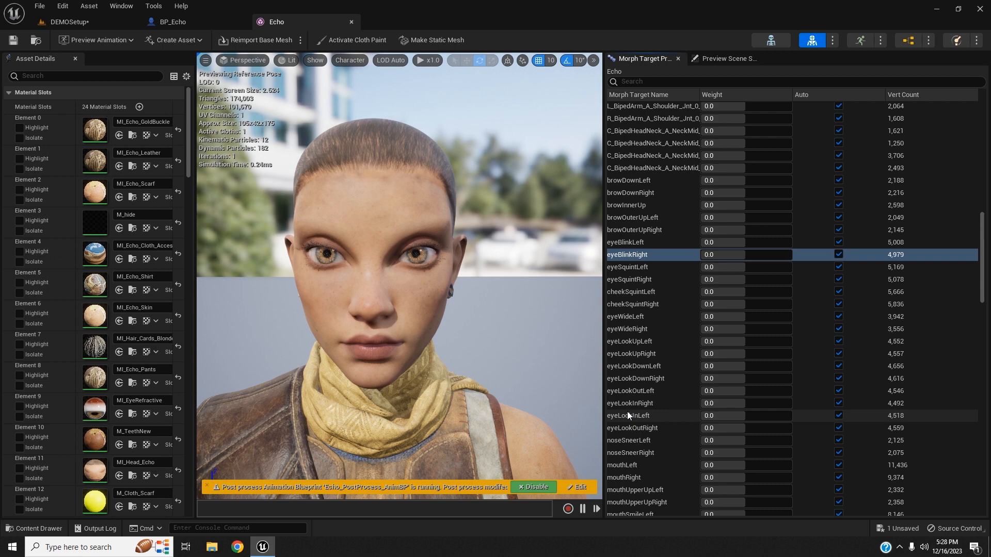
left_click(626, 206)
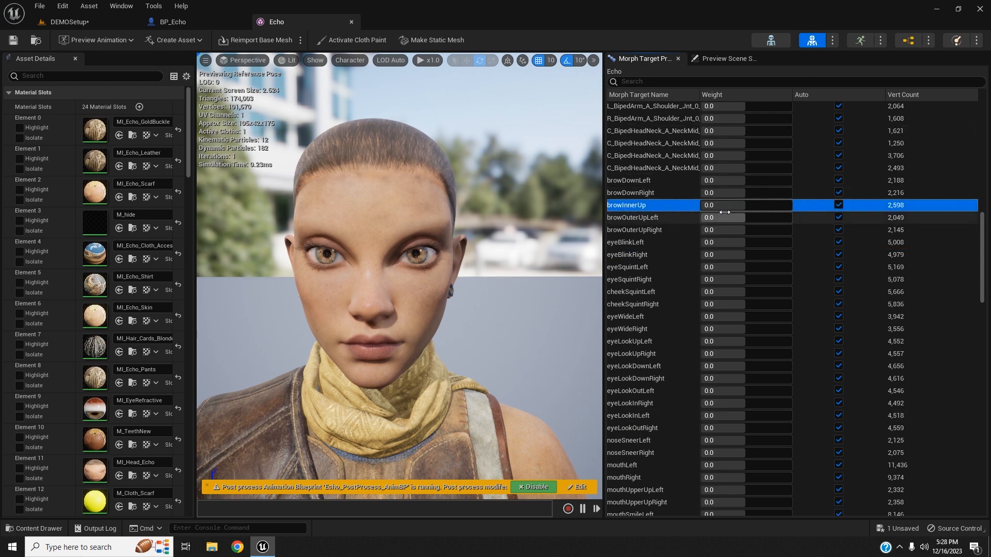
left_click_drag(725, 212, 785, 205)
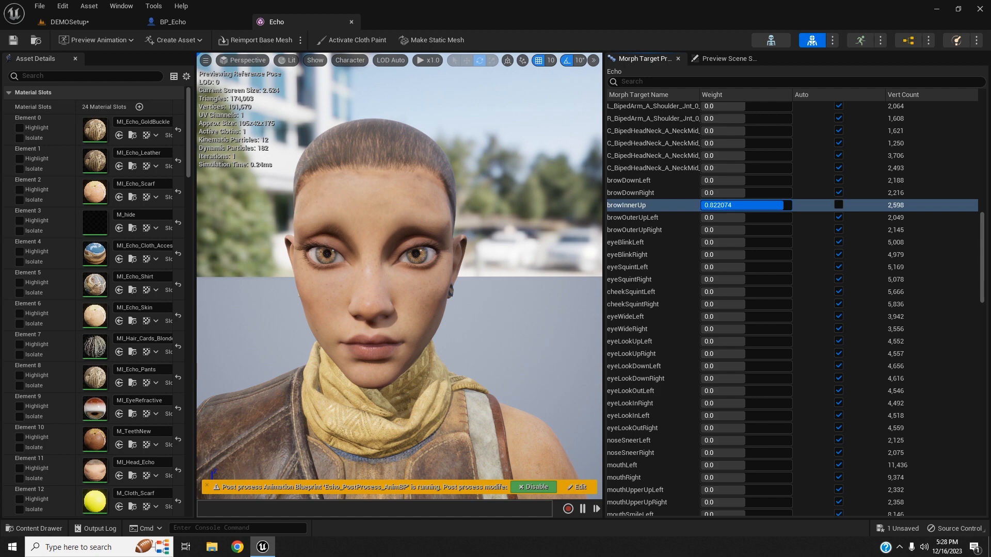
left_click(726, 206)
type(".8")
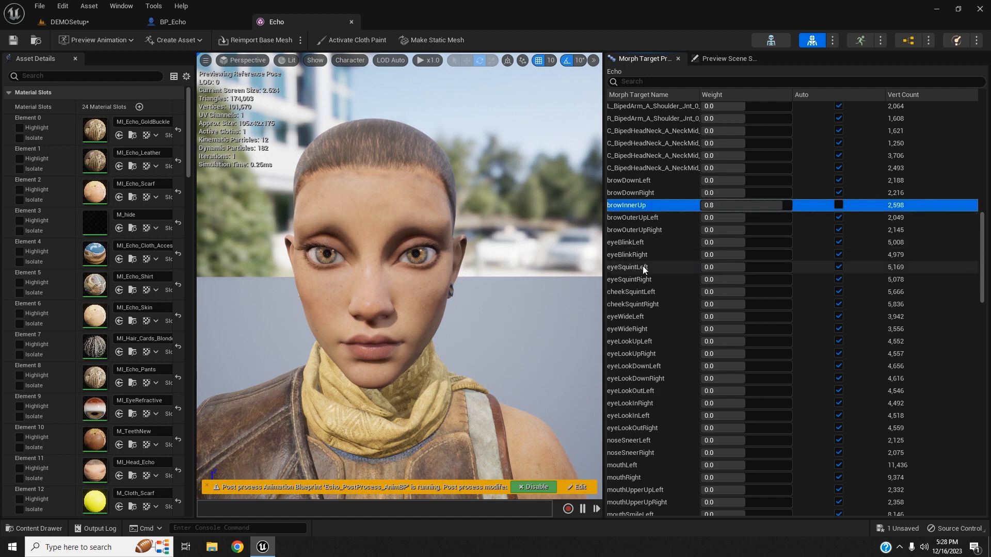
- Set the preview weights of the mouthSmileLeft and mouthSmileRight morph targets to 0.6
scroll(643, 265, "down", 3)
scroll(642, 265, "down", 2)
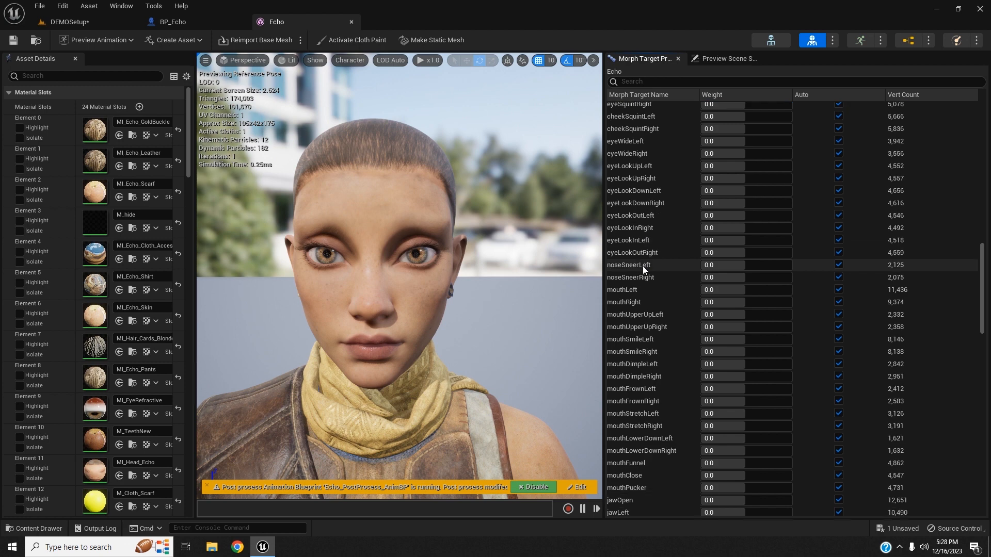
left_click(637, 338)
left_click_drag(707, 338, 775, 351)
left_click(653, 351)
left_click(721, 340)
type(".6")
key("Return")
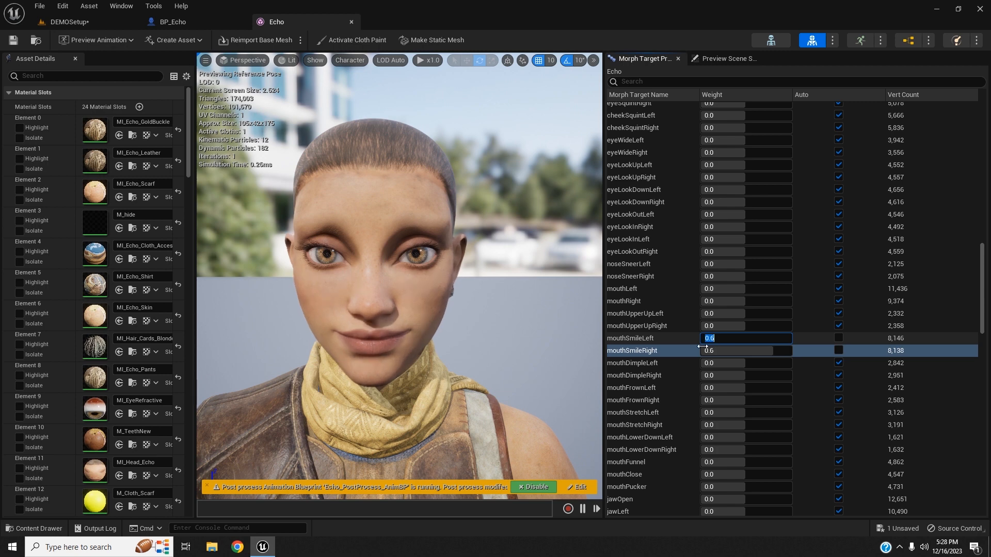
- Set the preview weights of both mouthSmileLeft and mouthSmileRight to 0.7
left_click(682, 343)
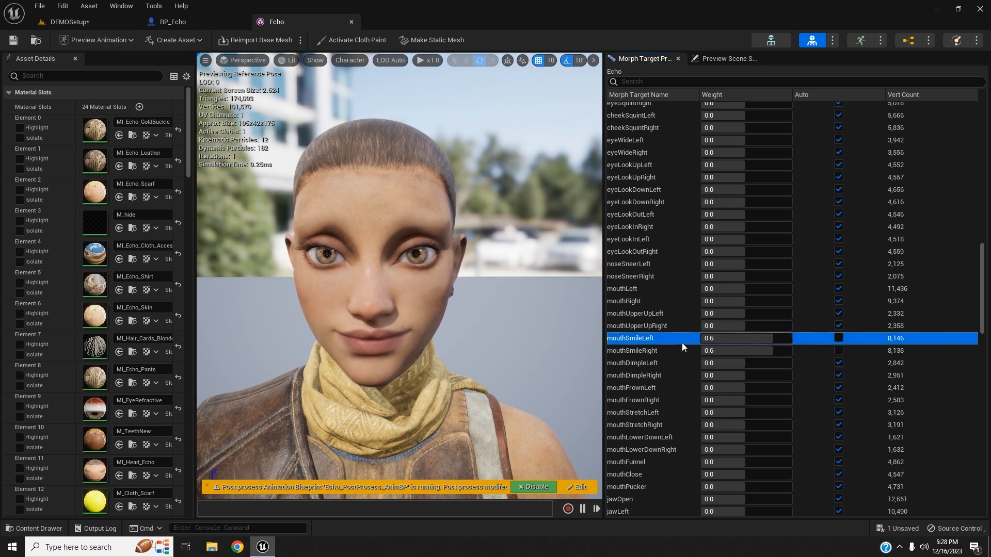
left_click(721, 339)
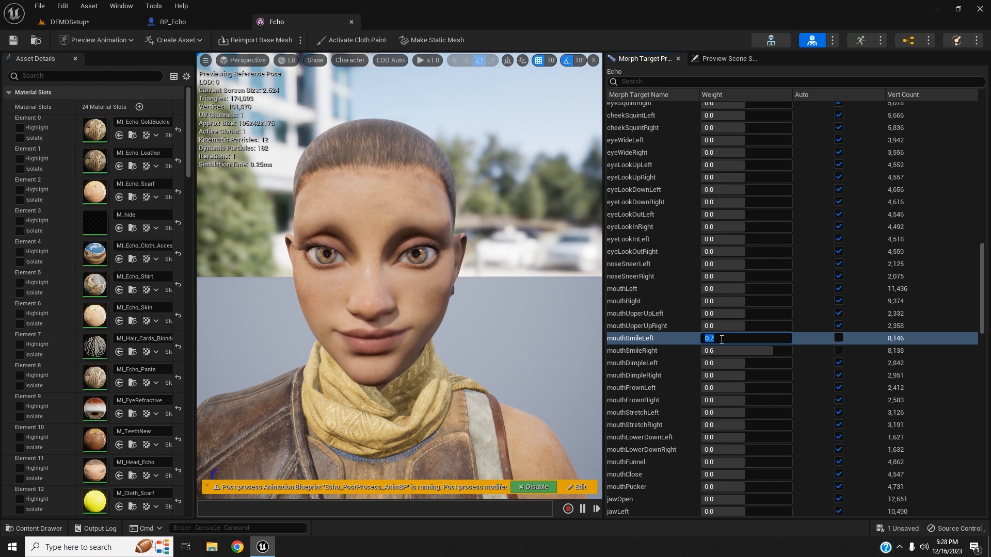
left_click(717, 354)
type(".7")
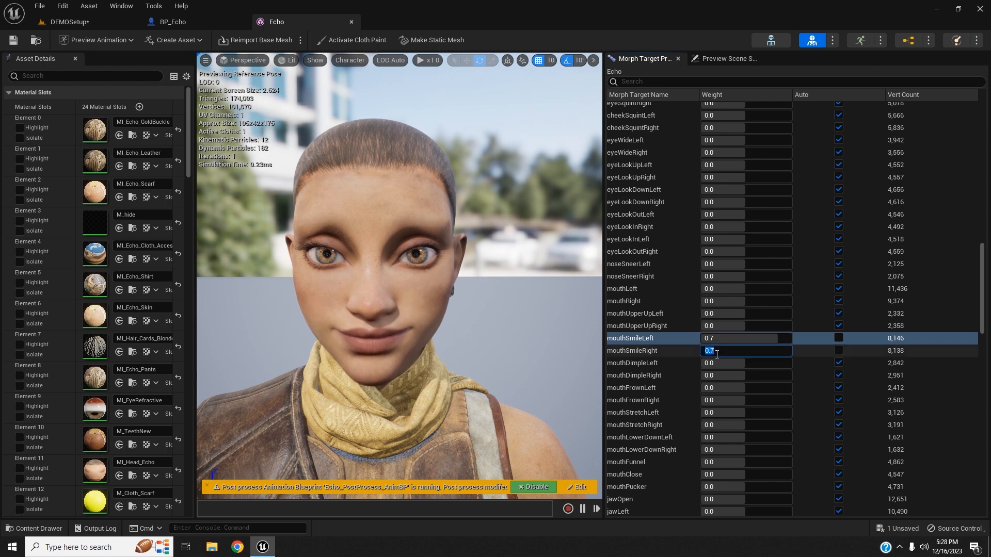
left_click(662, 337)
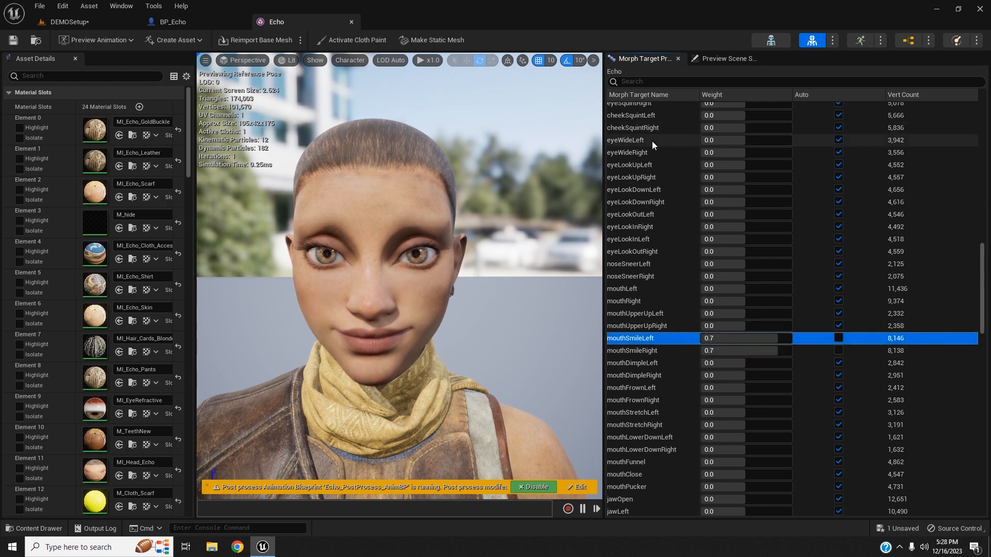
scroll(651, 172, "up", 5)
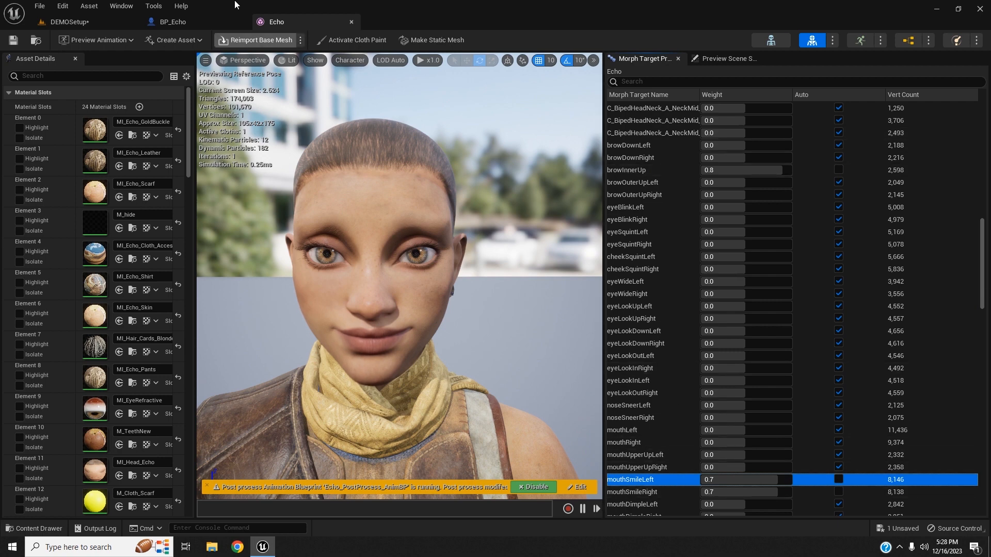
- Add three elements to the Morph Targets array's default value in BP_Echo and expand each one's members
left_click(190, 23)
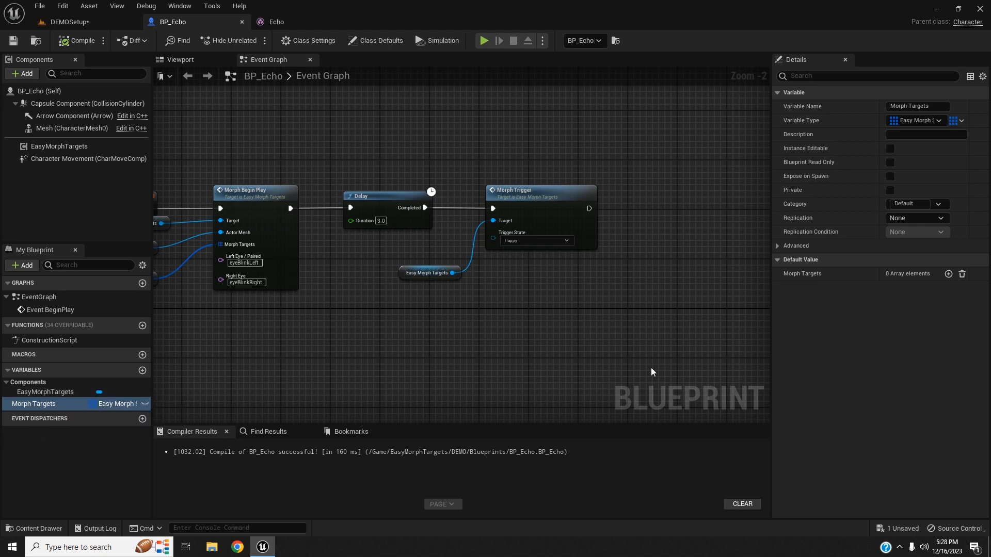
left_click(949, 274)
left_click(949, 274)
left_click(949, 275)
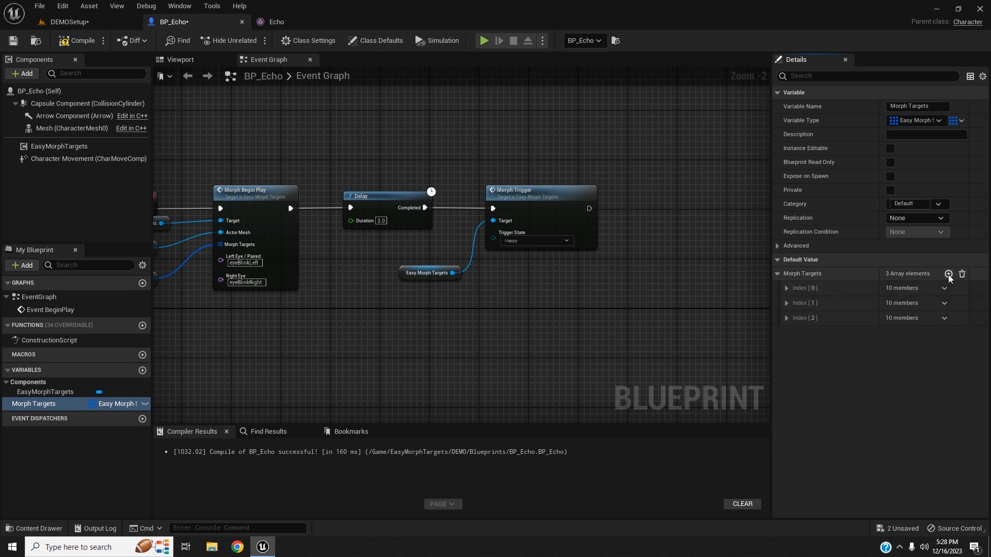
left_click(787, 288)
left_click(786, 443)
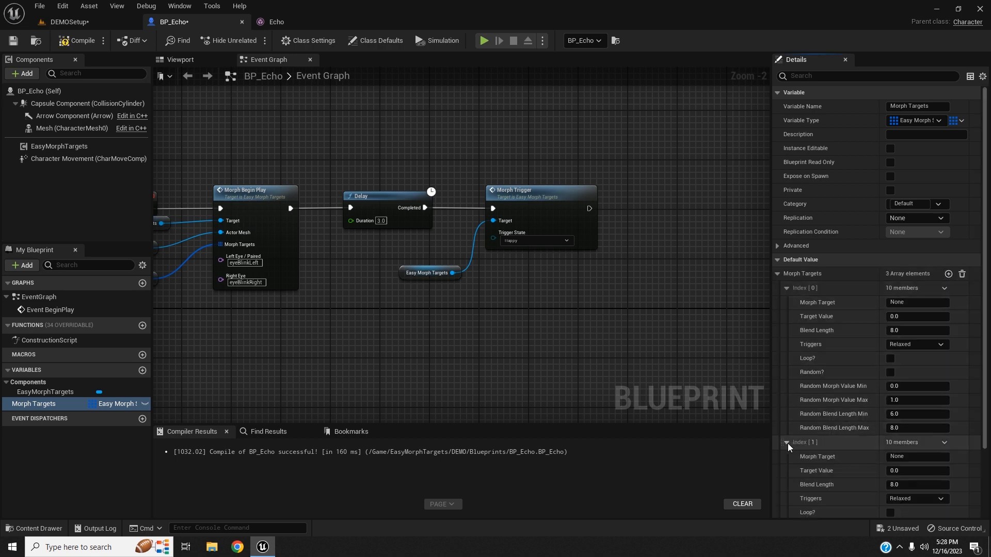
scroll(788, 444, "down", 3)
left_click(787, 510)
scroll(786, 508, "down", 5)
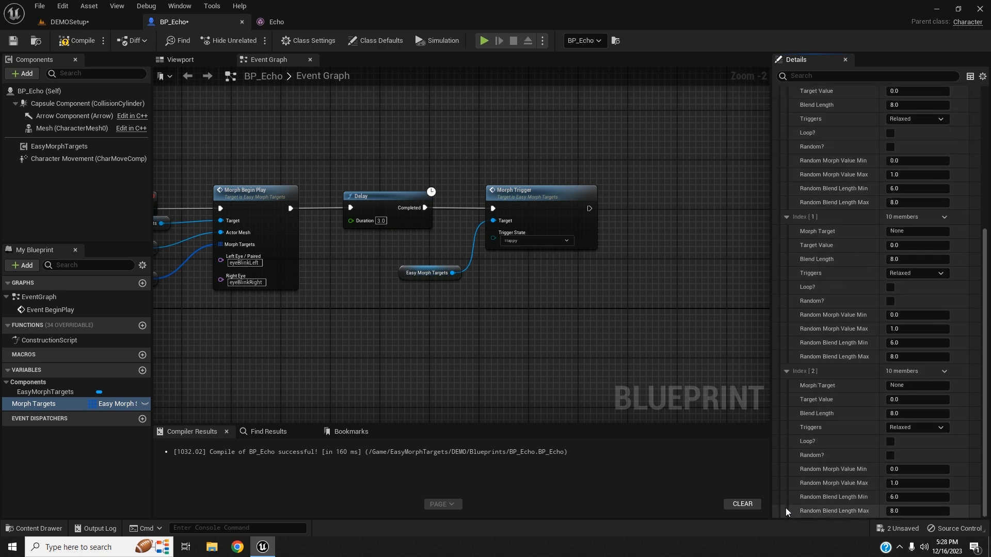
scroll(800, 345, "up", 3)
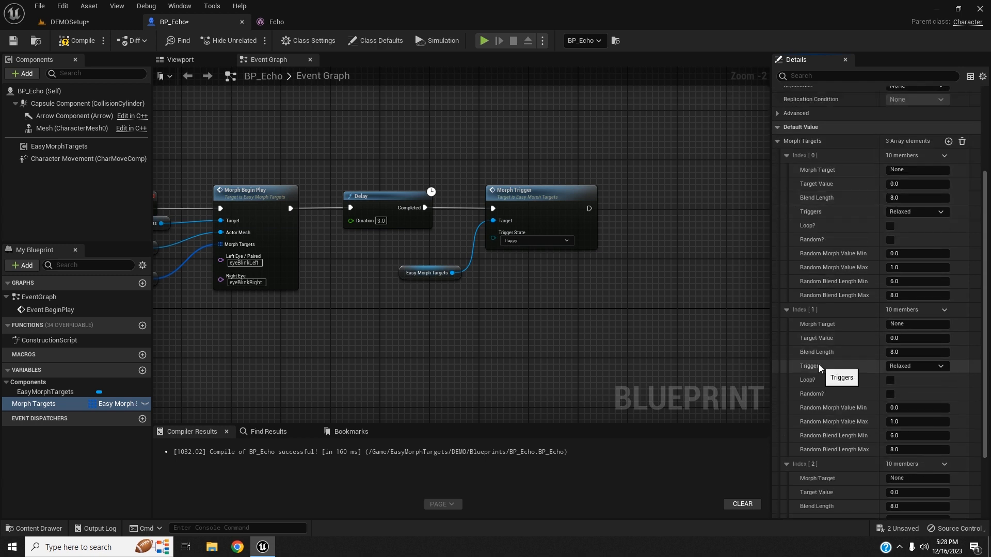
scroll(822, 474, "down", 3)
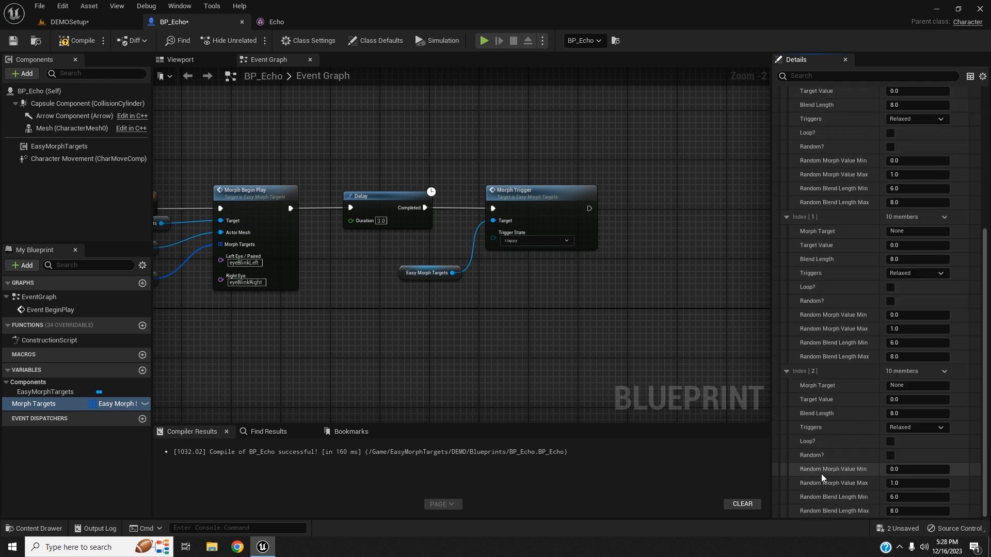
scroll(821, 474, "up", 1)
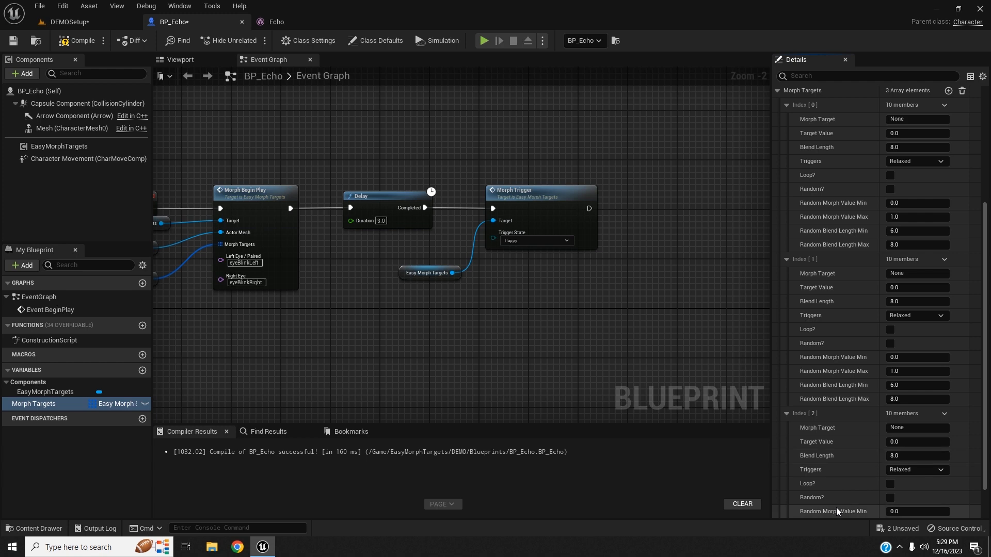
- Set Triggers to Happy for Index 0, 1 and 2 of the Morph Targets array
left_click(915, 162)
left_click(913, 172)
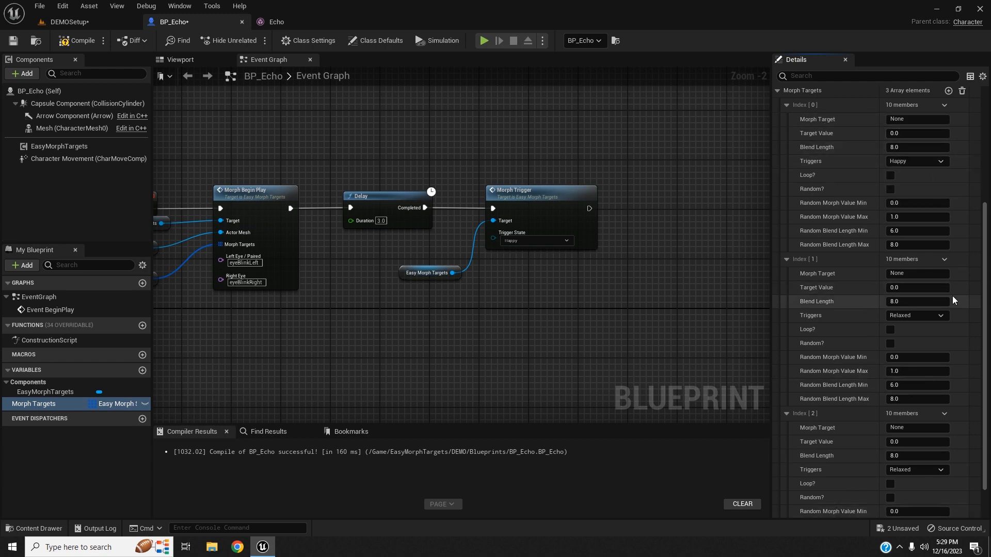
left_click(924, 315)
left_click(915, 328)
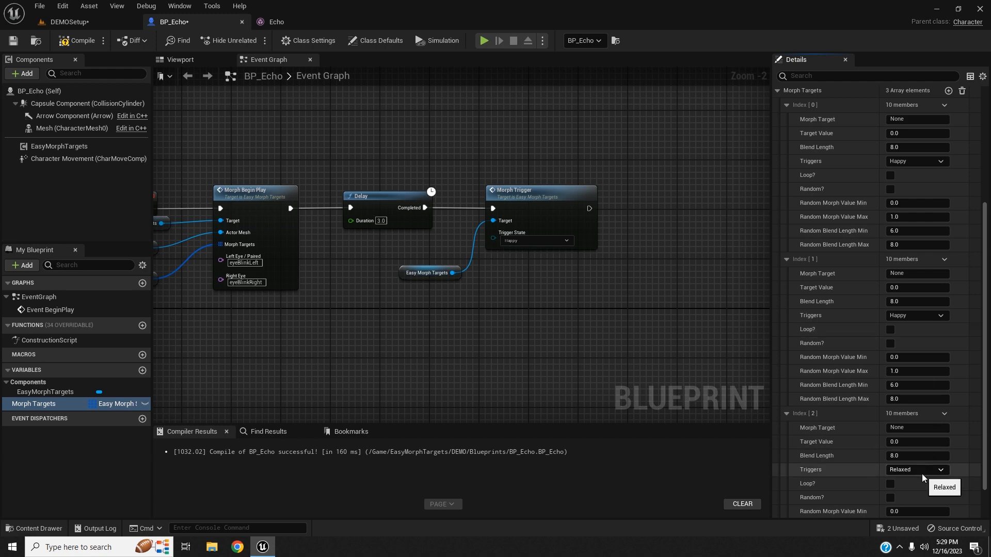
left_click(922, 474)
left_click(913, 481)
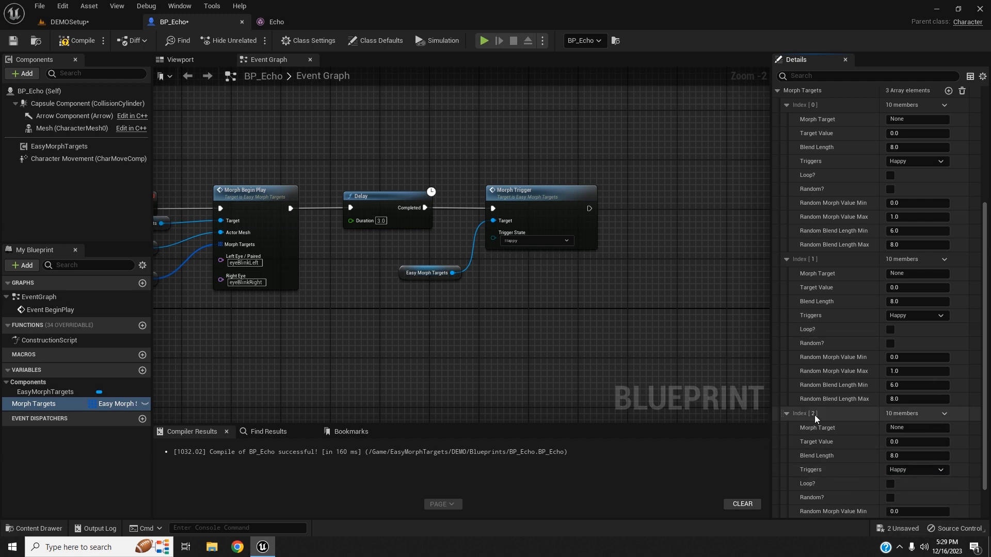
scroll(814, 415, "down", 1)
scroll(814, 415, "up", 3)
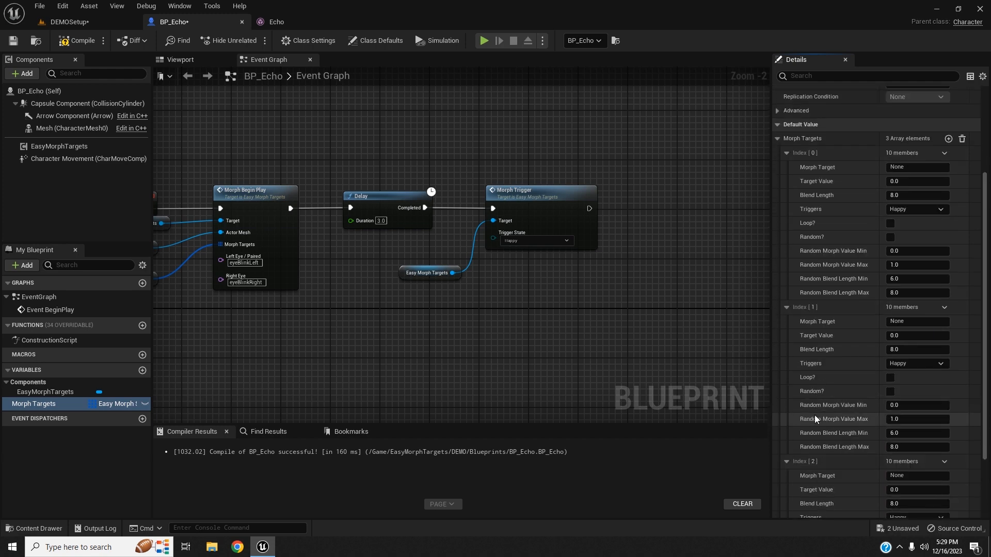
- Compile and save BP_Echo, and show only the members of the first Morph Targets element
left_click(76, 41)
left_click(13, 41)
left_click(787, 288)
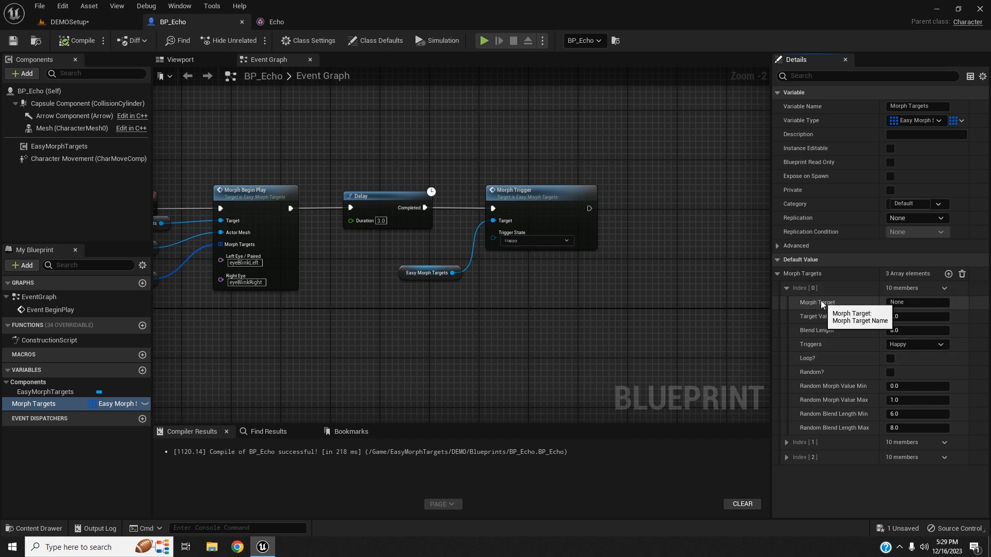
- Check the smile morph targets' names and weights on the Echo mesh against the first Morph Targets element's fields
left_click(302, 23)
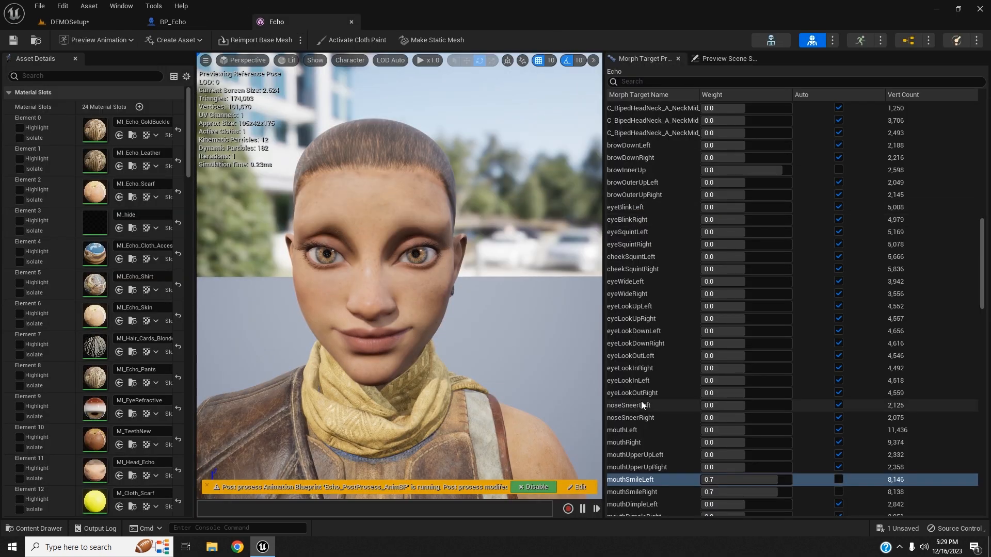
scroll(641, 401, "down", 5)
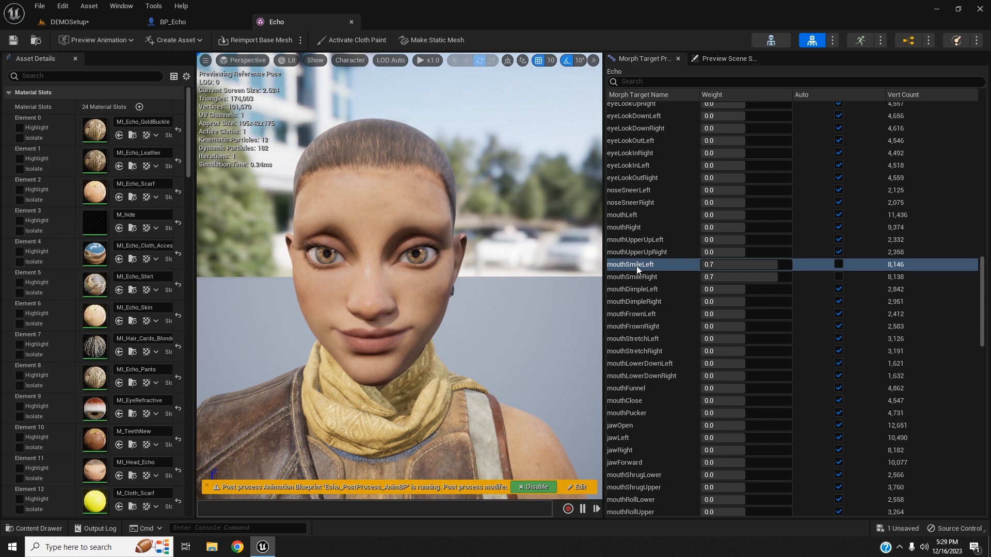
left_click(217, 22)
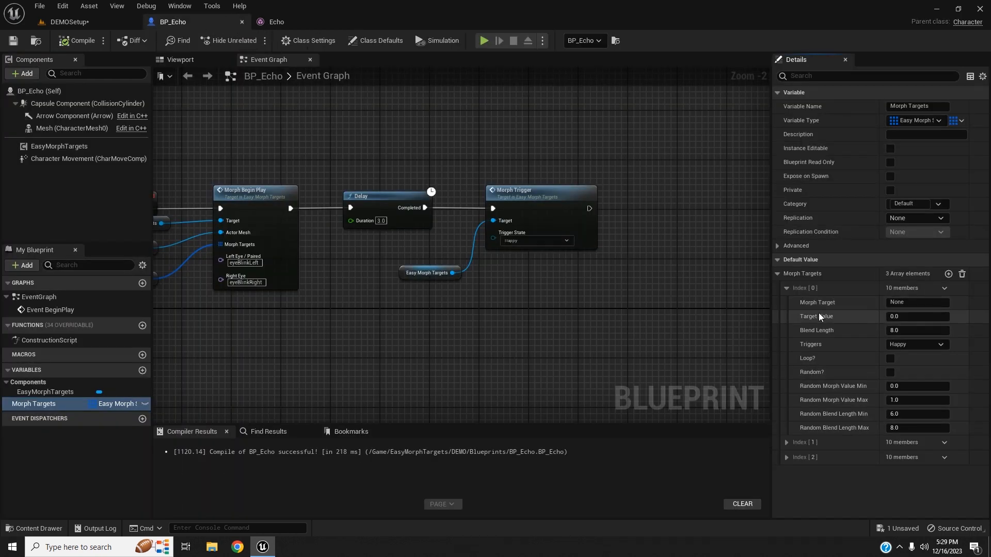
left_click(307, 16)
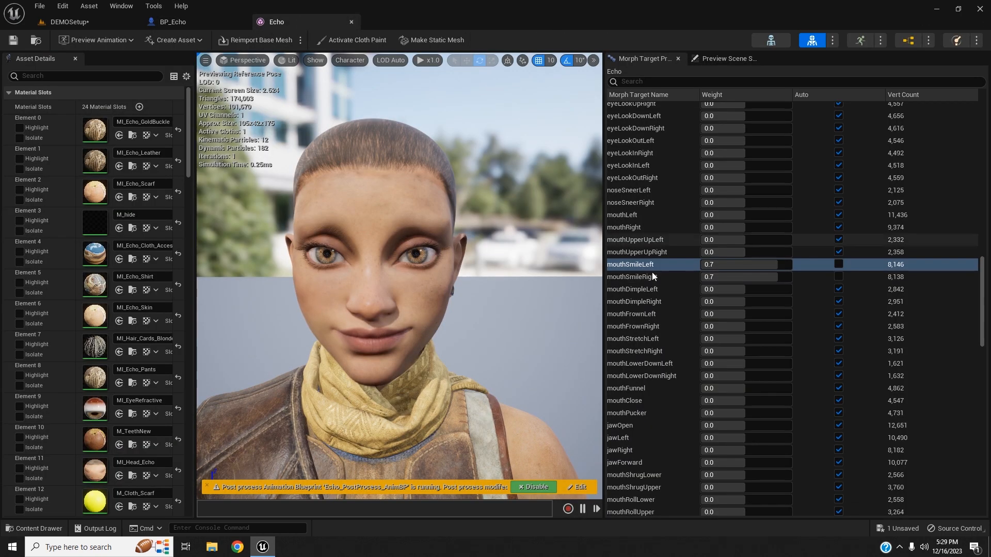
- Compare the smile and browInnerUp morph target names and weights on the Echo mesh, and return to BP_Echo
left_click_drag(743, 264, 777, 264)
left_click(718, 262)
type("0.7")
left_click(656, 278)
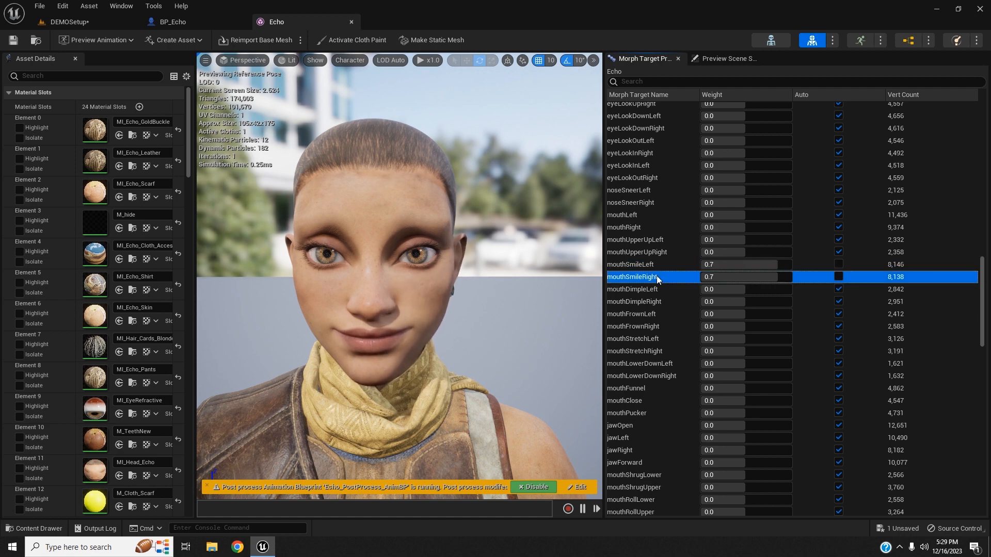
scroll(656, 276, "up", 10)
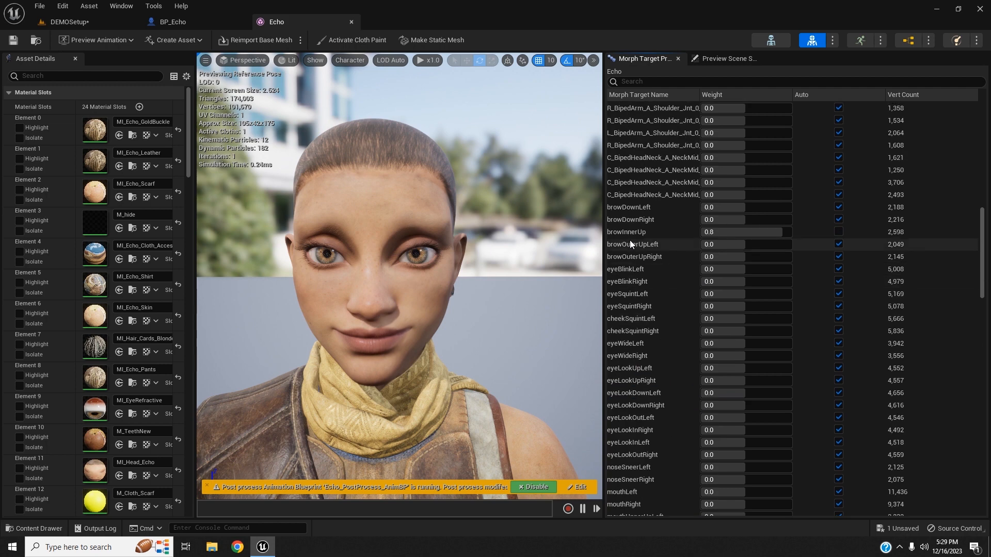
left_click(190, 21)
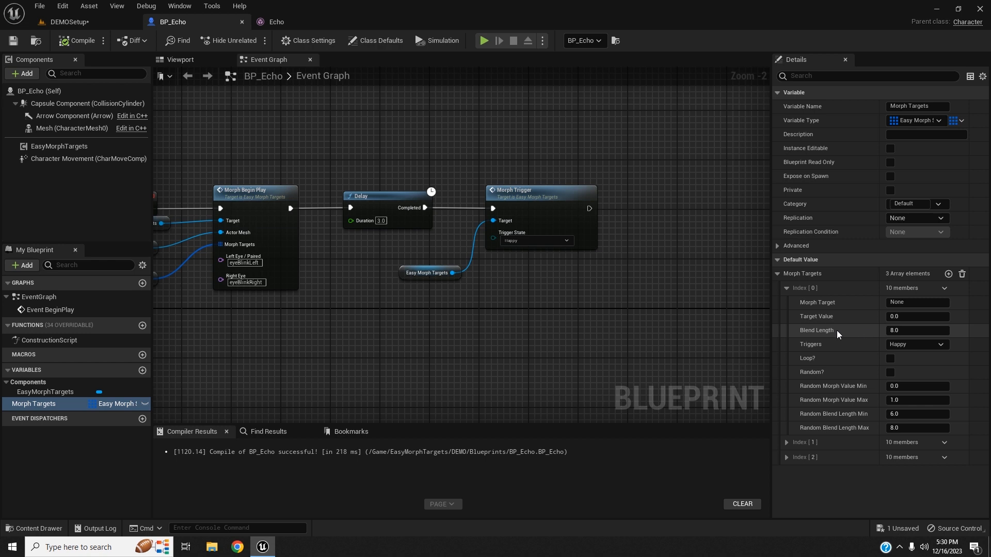
- Try a Blend Length of 0.1 for Index 0 of the Morph Targets array, and undo it
left_click(897, 331)
key("Return")
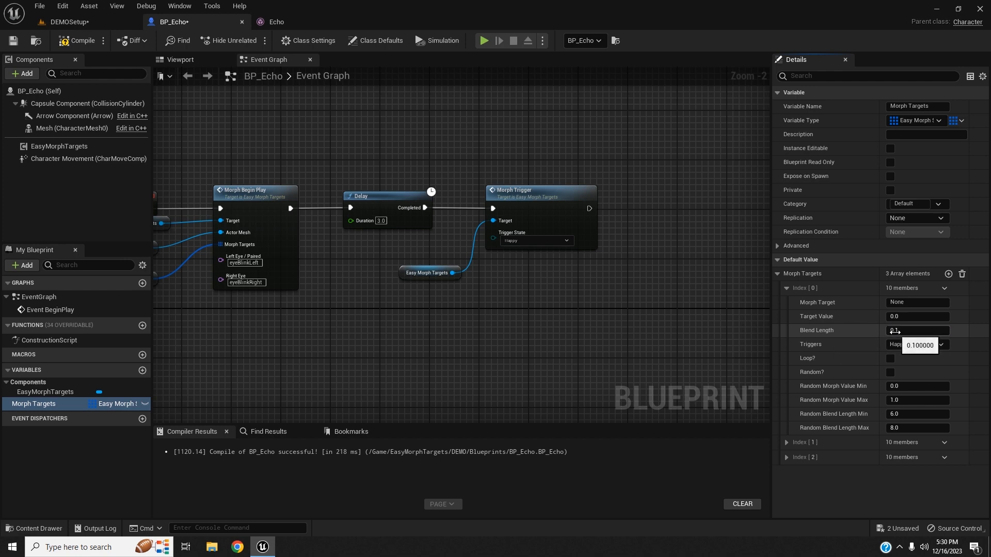
key("ctrl+z")
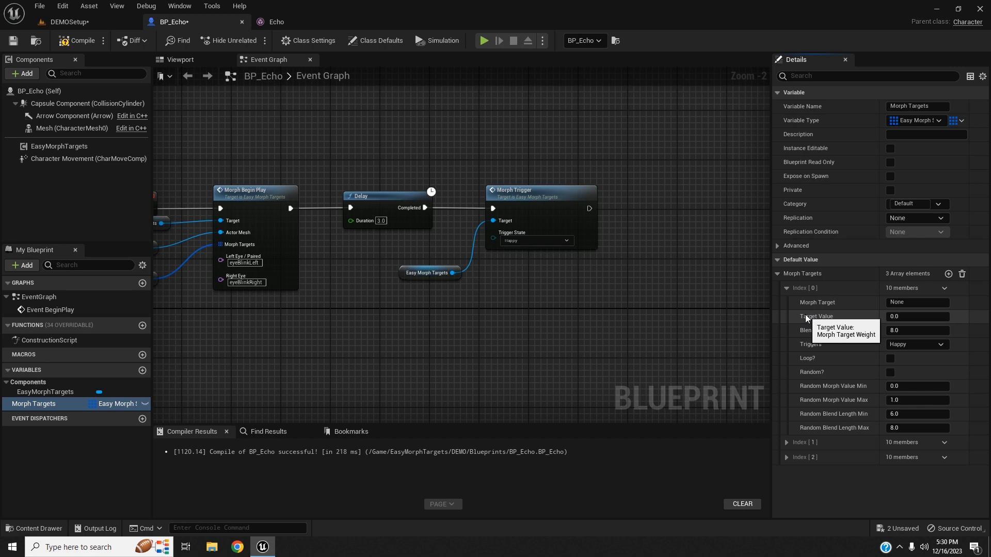
- Copy the browInnerUp name from the Echo mesh into Index 0's Morph Target in BP_Echo, and set its Target Value to 0.8
left_click(787, 442)
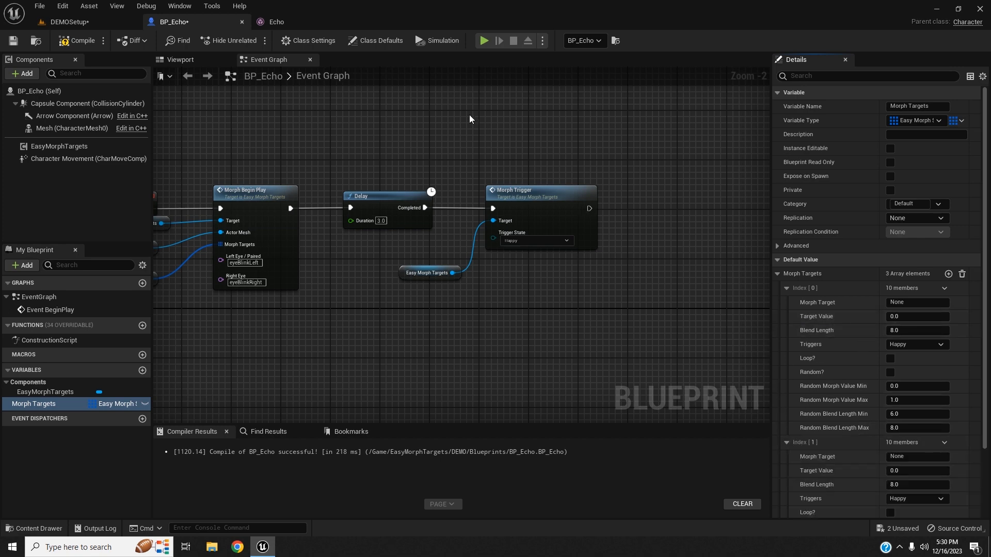
left_click(297, 21)
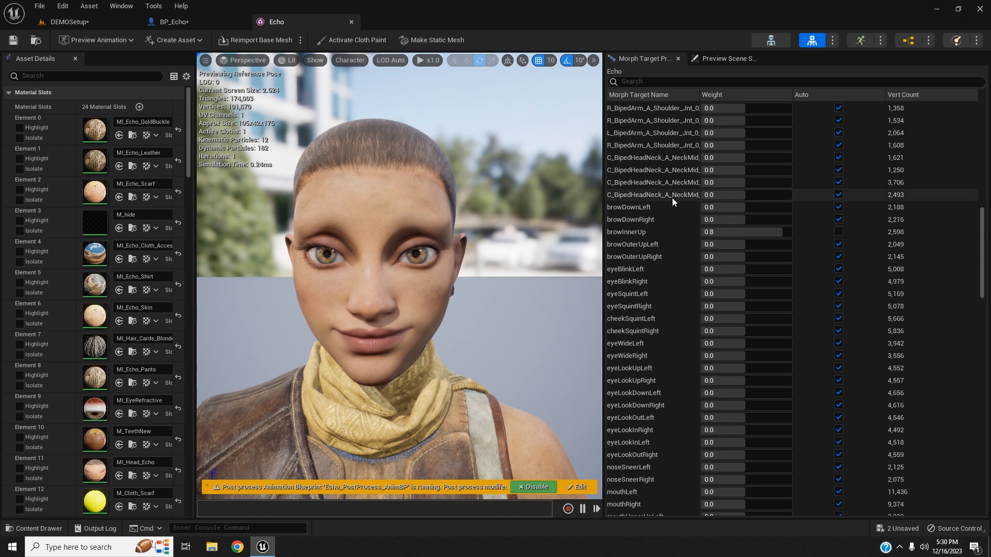
left_click(619, 233)
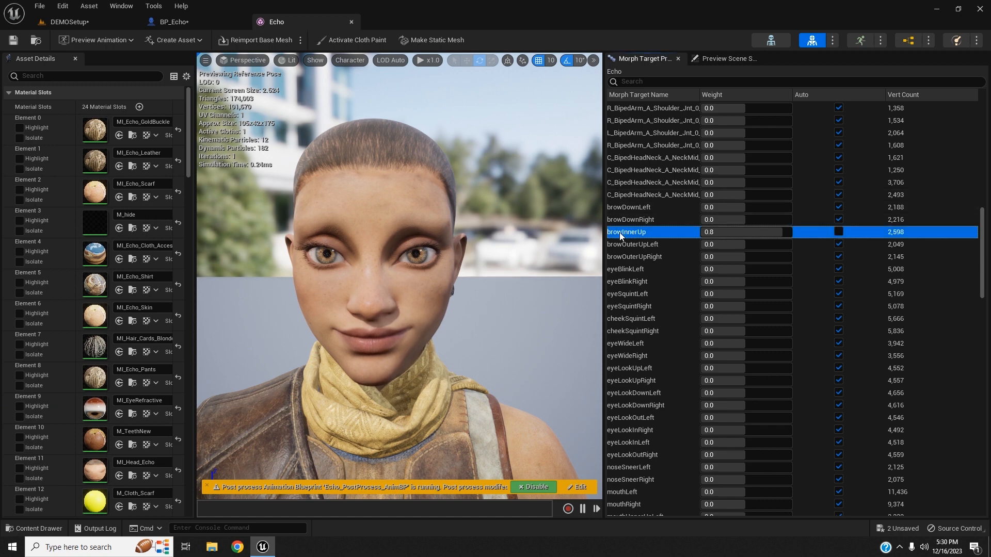
right_click(619, 232)
left_click(634, 264)
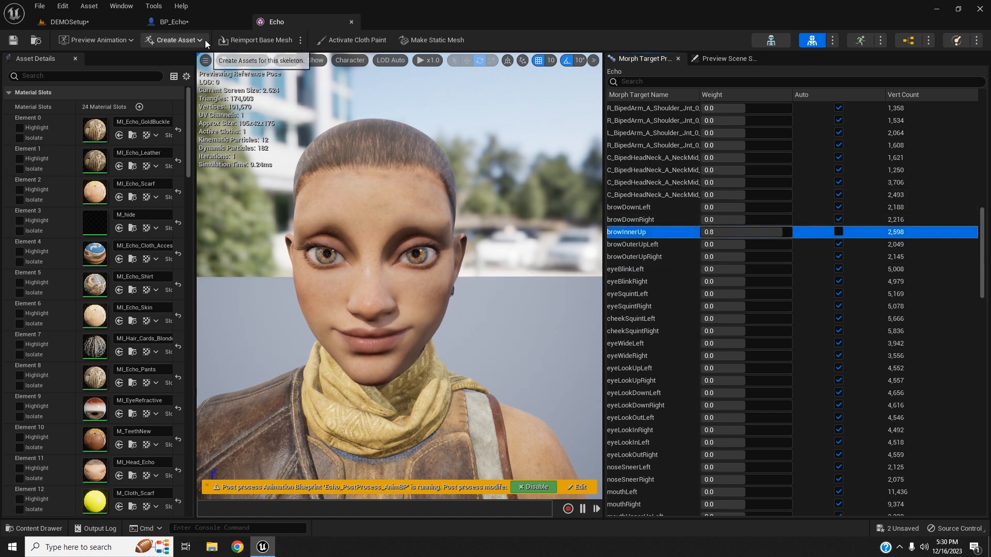
left_click(185, 22)
left_click(910, 302)
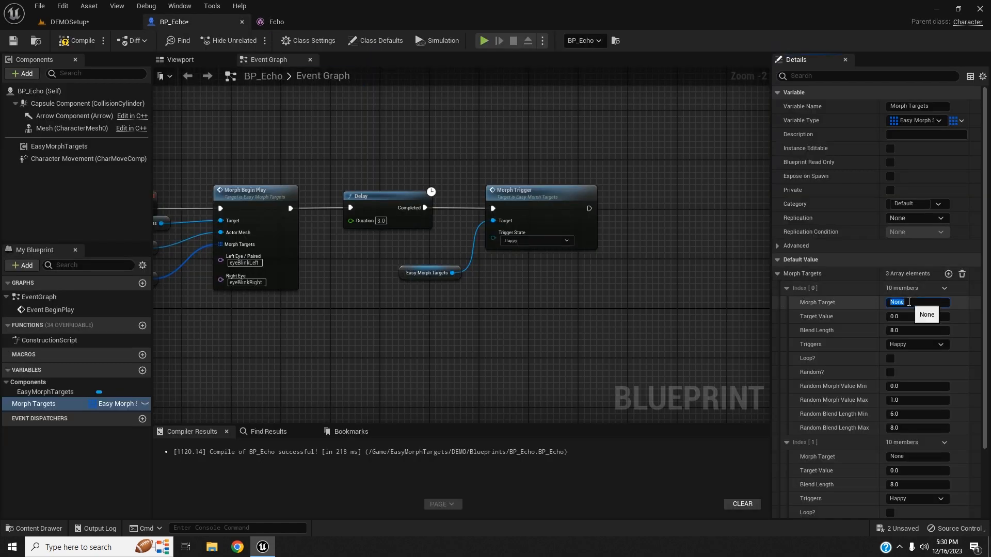
left_click(838, 299)
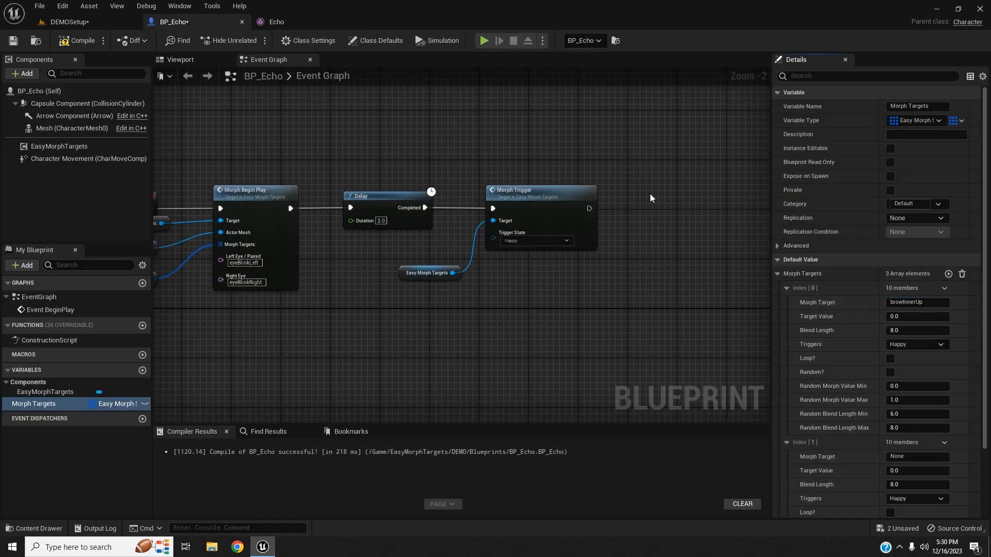
left_click(299, 23)
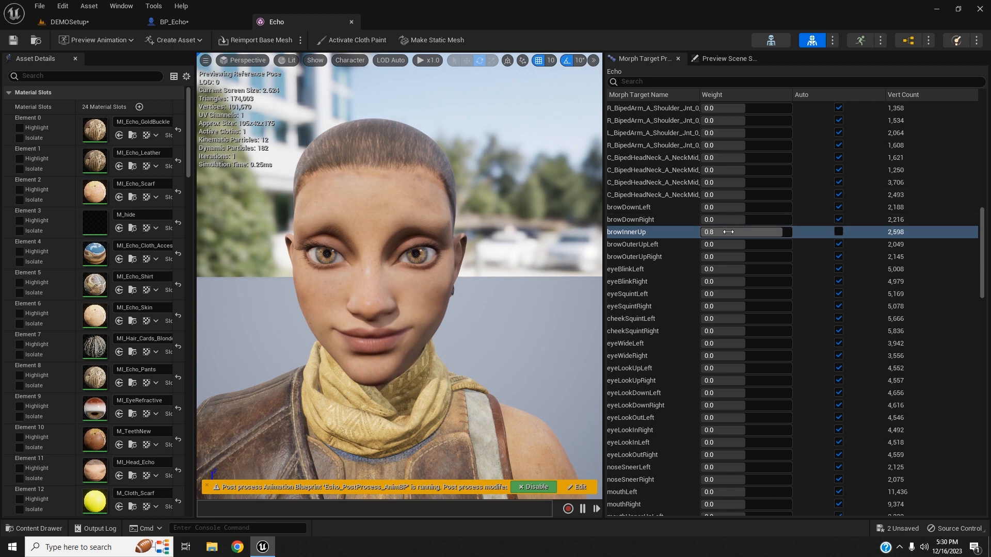
left_click(209, 21)
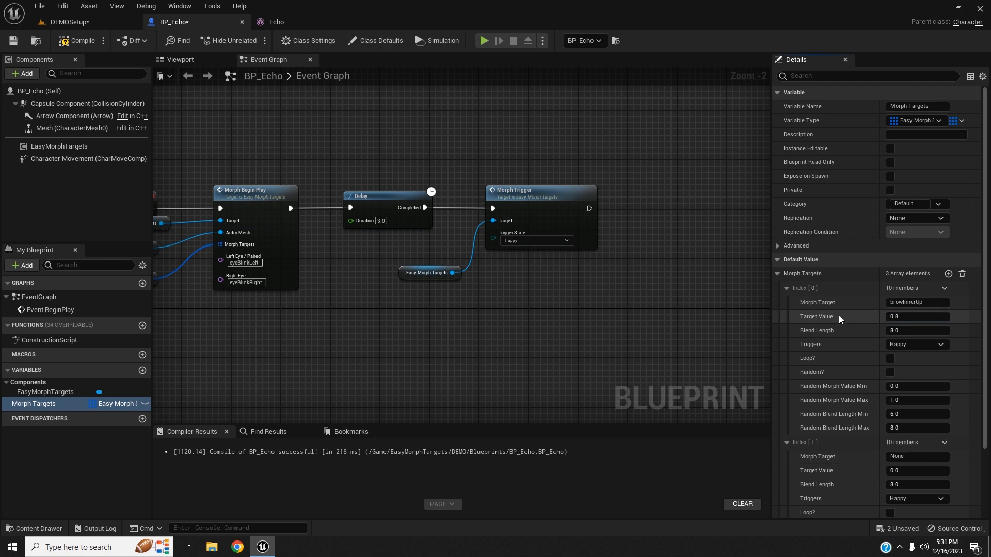
- Copy the mouthSmileLeft name from the Echo mesh into Index 1's Morph Target in BP_Echo, and set its Target Value to 0.7
scroll(829, 338, "down", 3)
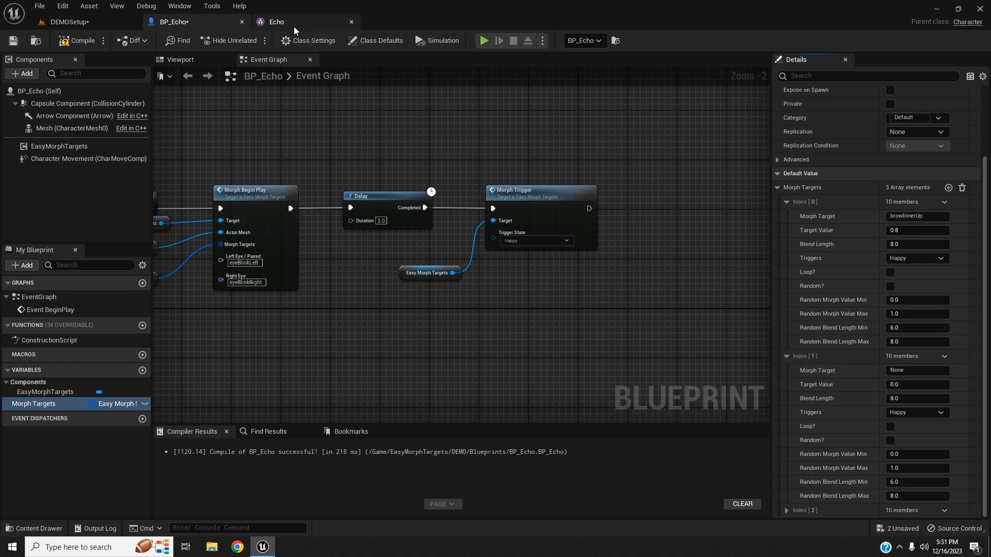
left_click(277, 21)
scroll(671, 301, "up", 1)
scroll(671, 302, "down", 1)
right_click(627, 274)
left_click(658, 307)
left_click(170, 22)
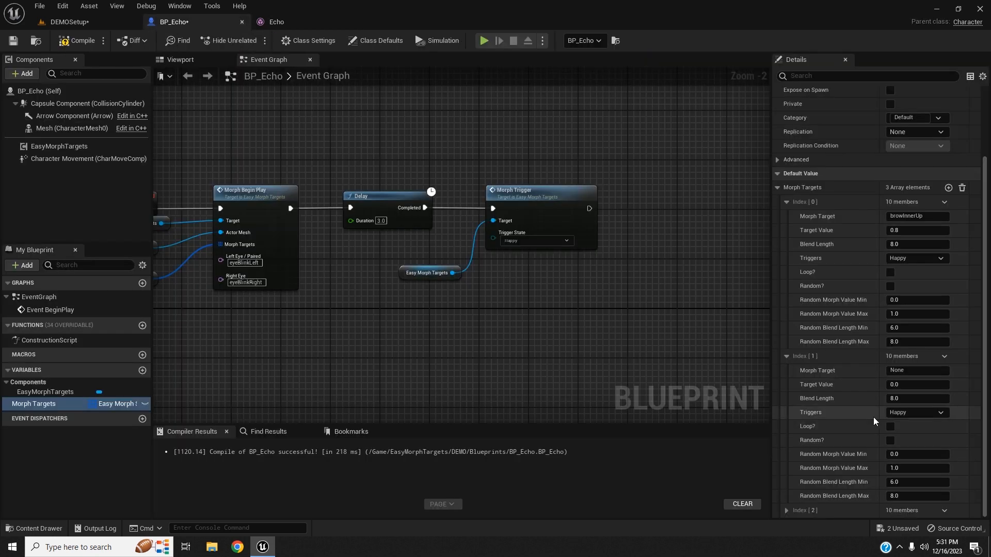
left_click(911, 372)
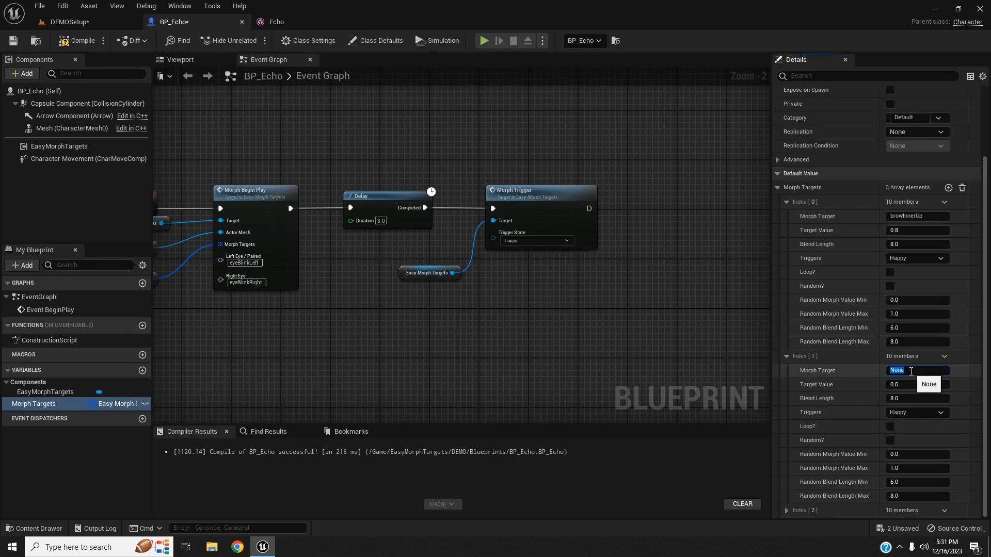
key("ctrl+v")
left_click(906, 386)
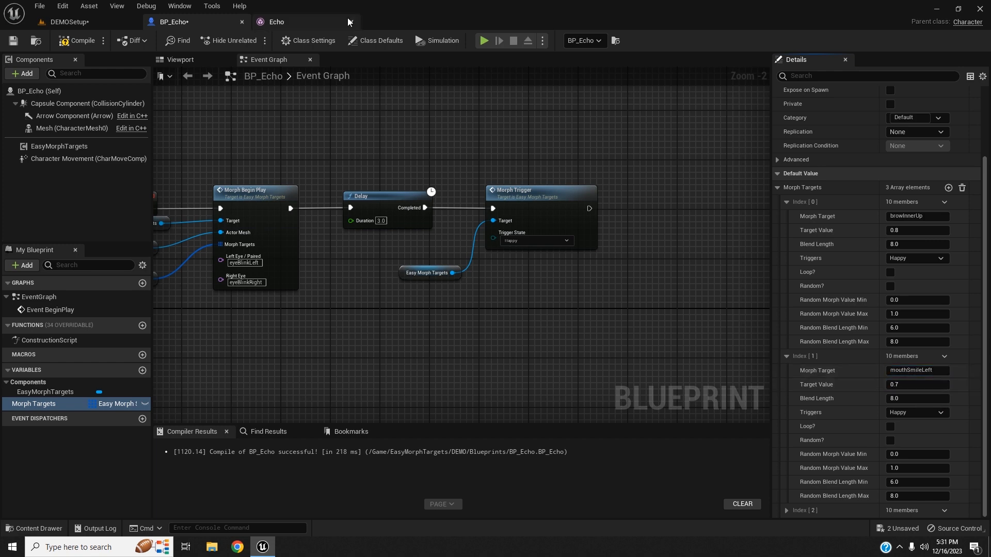
- Copy the mouthSmileRight name from the Echo mesh into Index 2's Morph Target in BP_Echo, and set its Target Value to 0.7
left_click(276, 21)
left_click(631, 288)
right_click(631, 287)
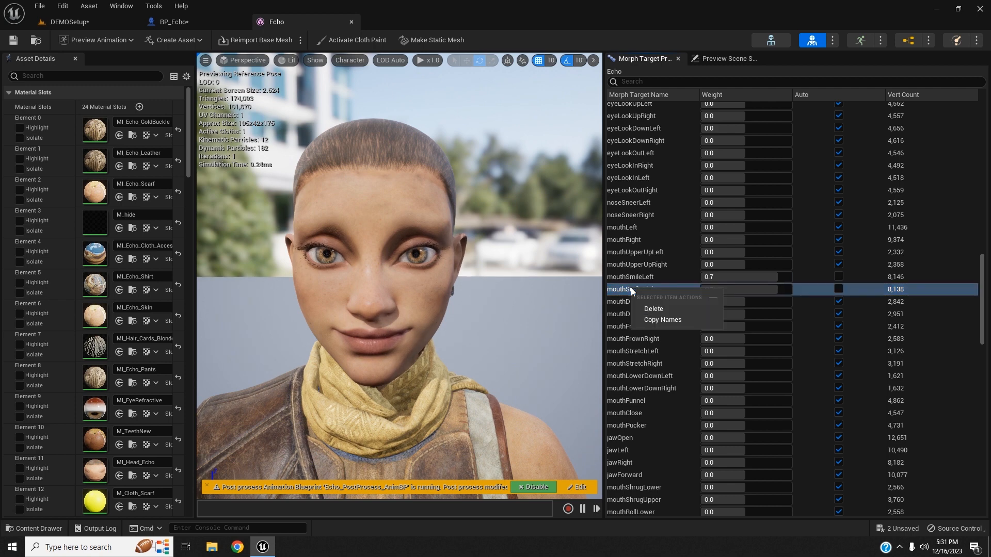
left_click(653, 318)
left_click(205, 22)
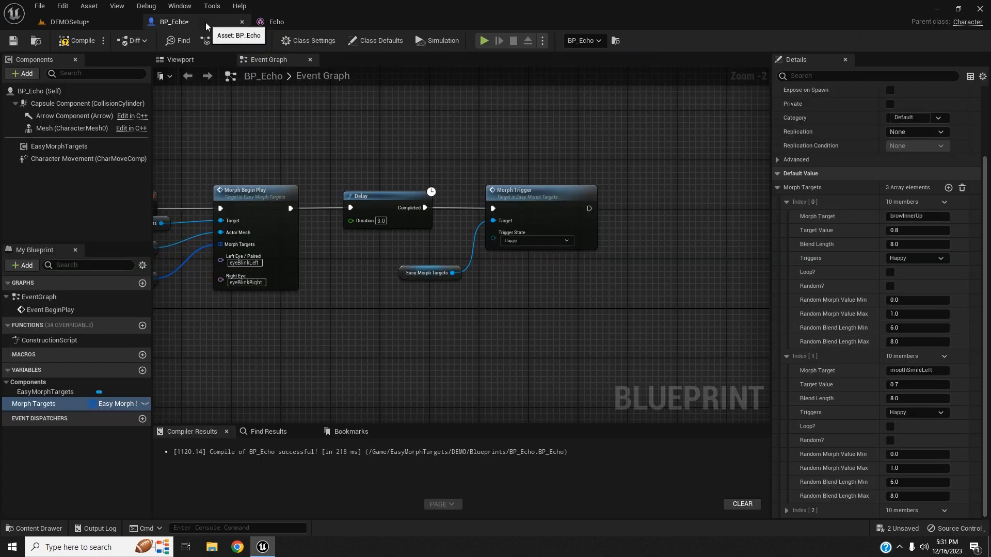
left_click(788, 512)
scroll(788, 512, "down", 5)
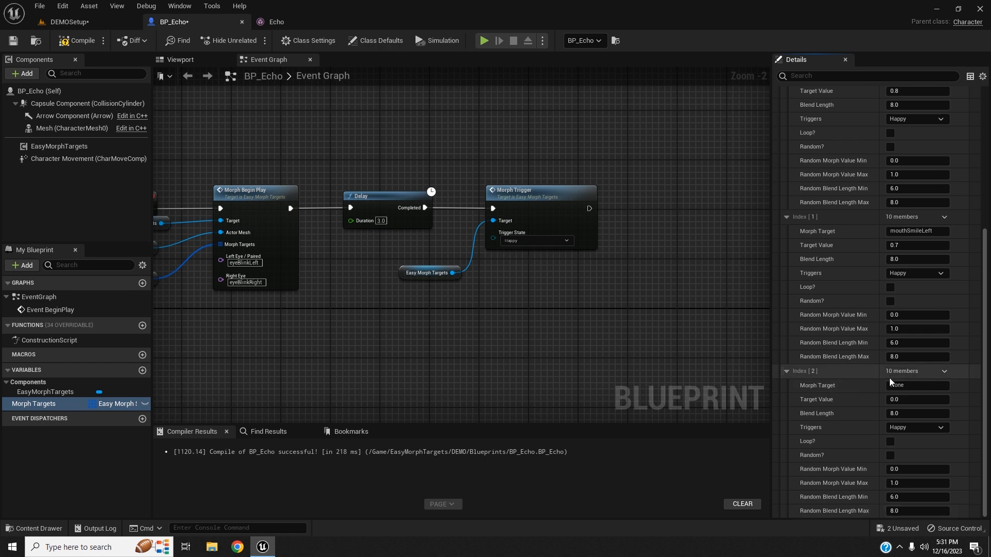
key("ctrl+v")
key("Return")
left_click(894, 399)
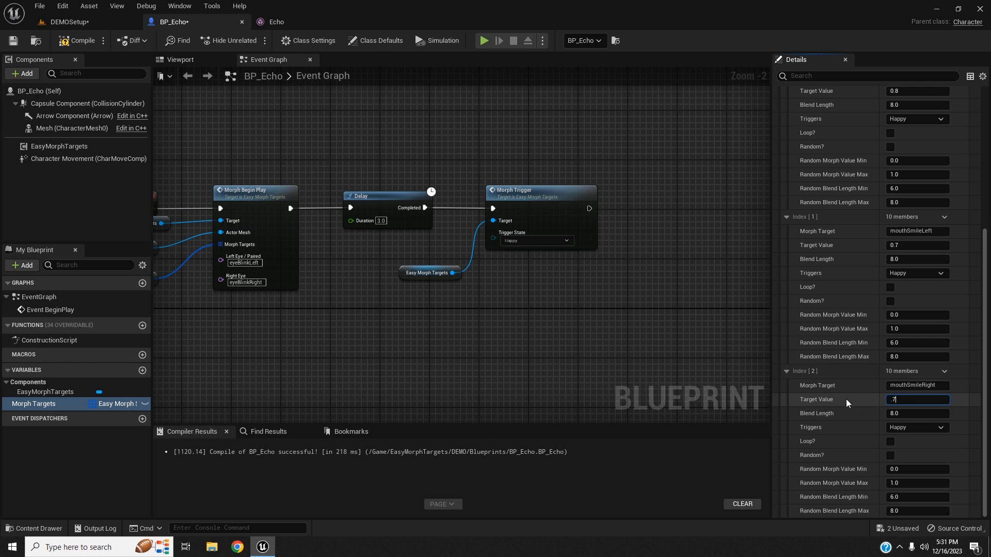
key("Return")
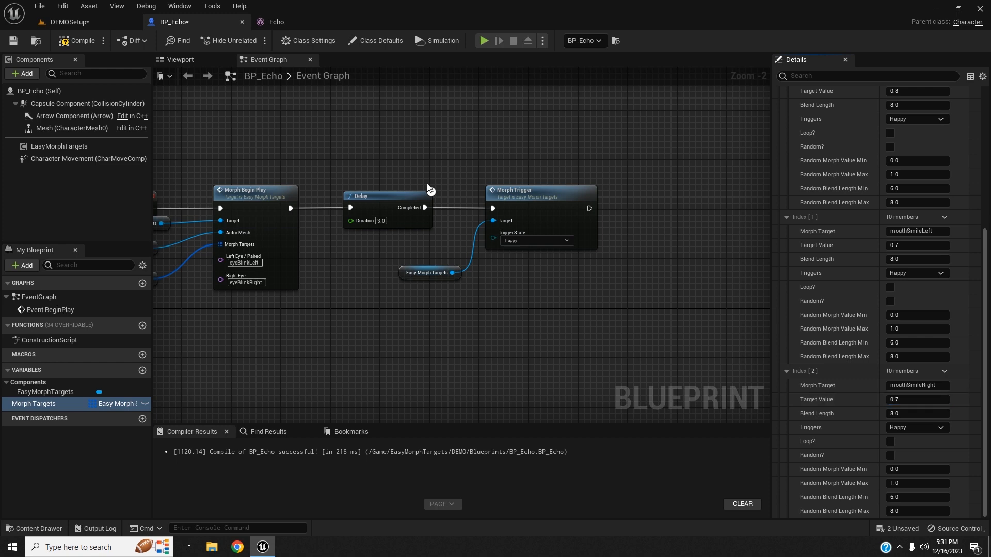
- Compile and save BP_Echo, and play the DEMOSetup level to preview the Happy expression before stopping it
left_click(63, 42)
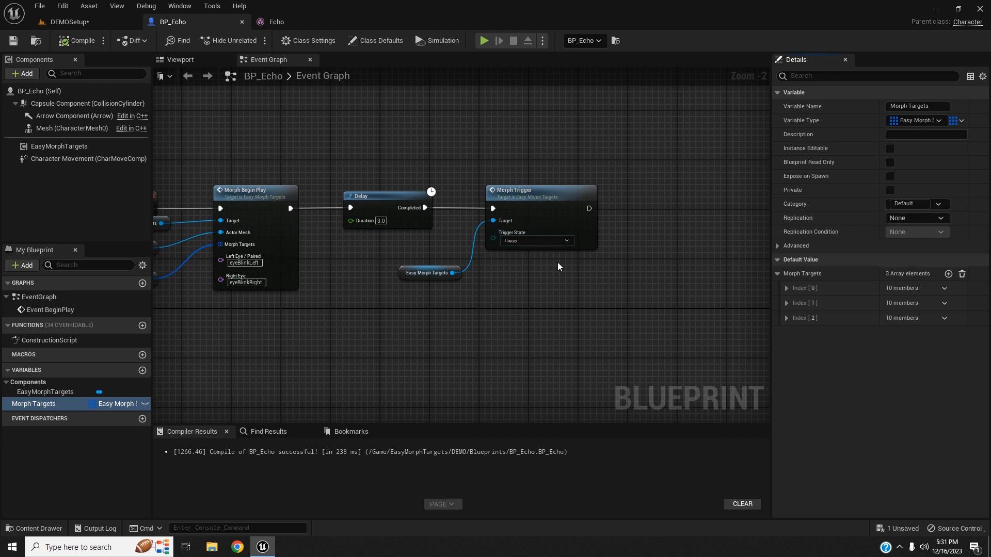
right_click_drag(435, 182, 512, 165)
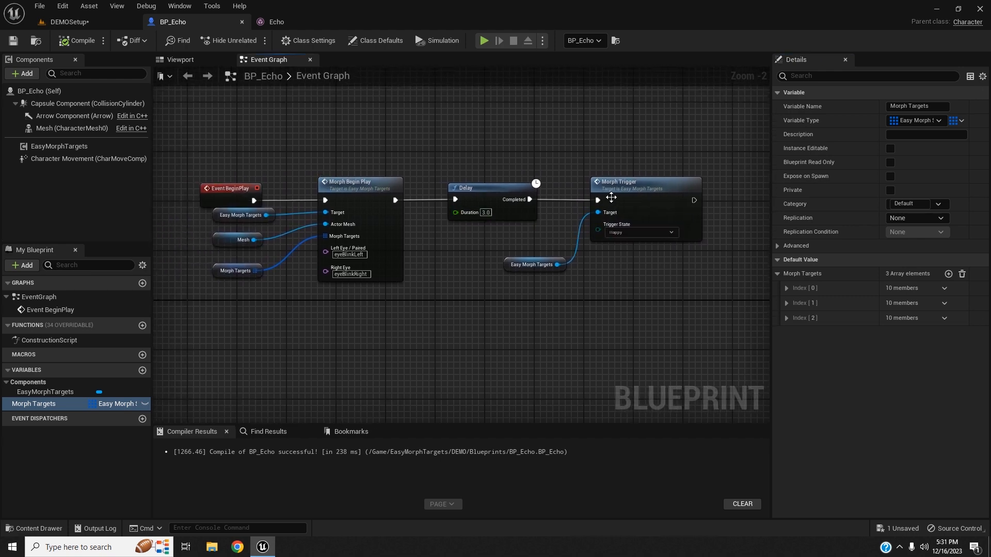
left_click(125, 27)
left_click(228, 39)
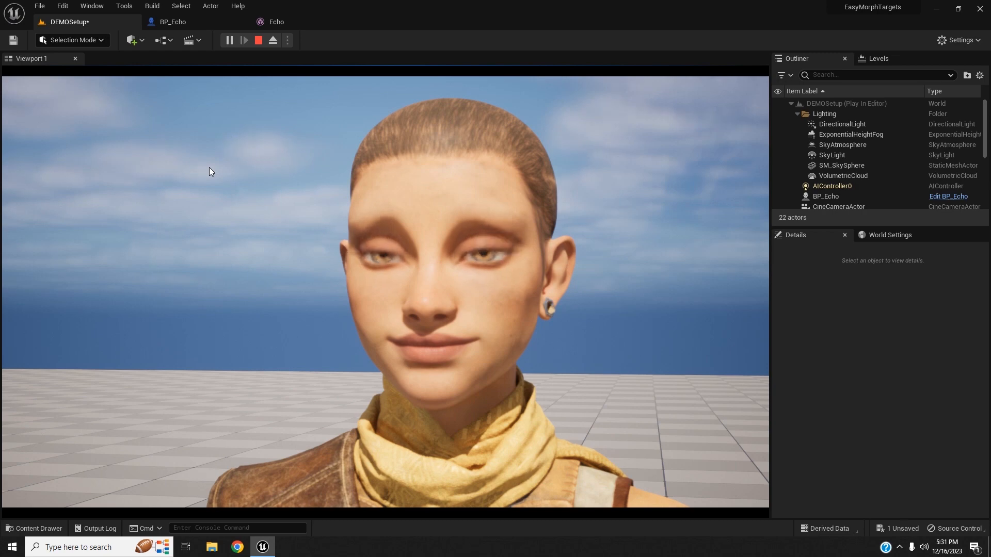
key("Escape")
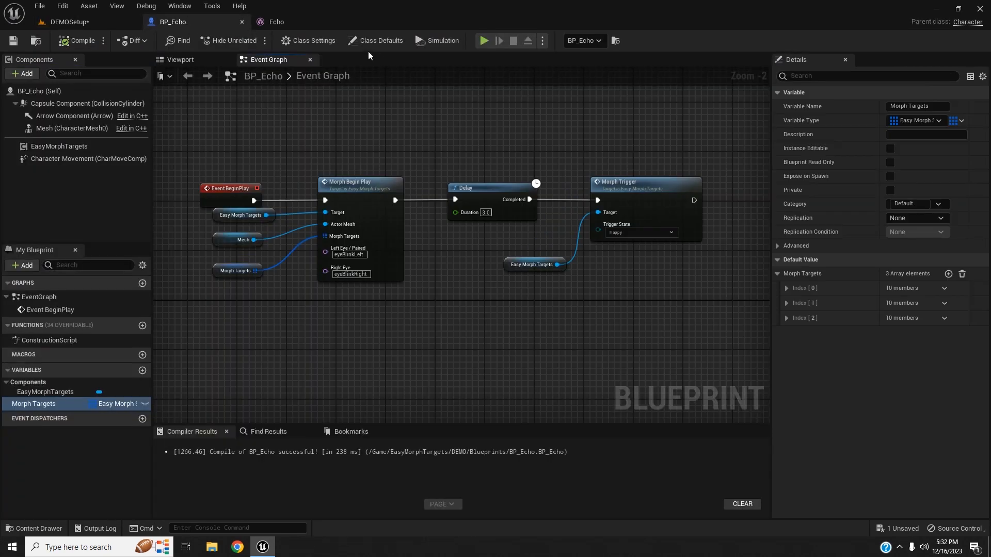
- Enable Loop? and Random? for the browInnerUp element at Index 0 of the Morph Targets array
left_click(787, 288)
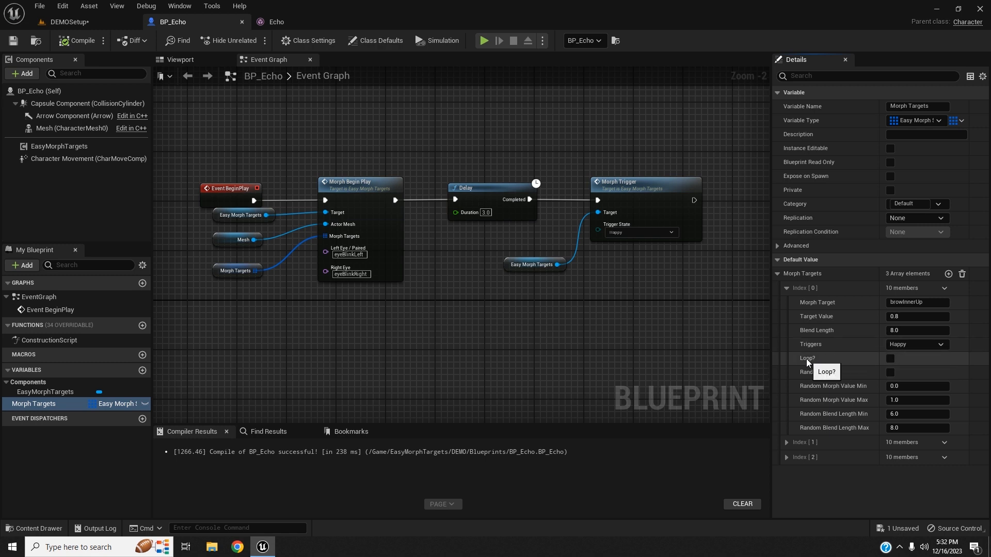
left_click(890, 358)
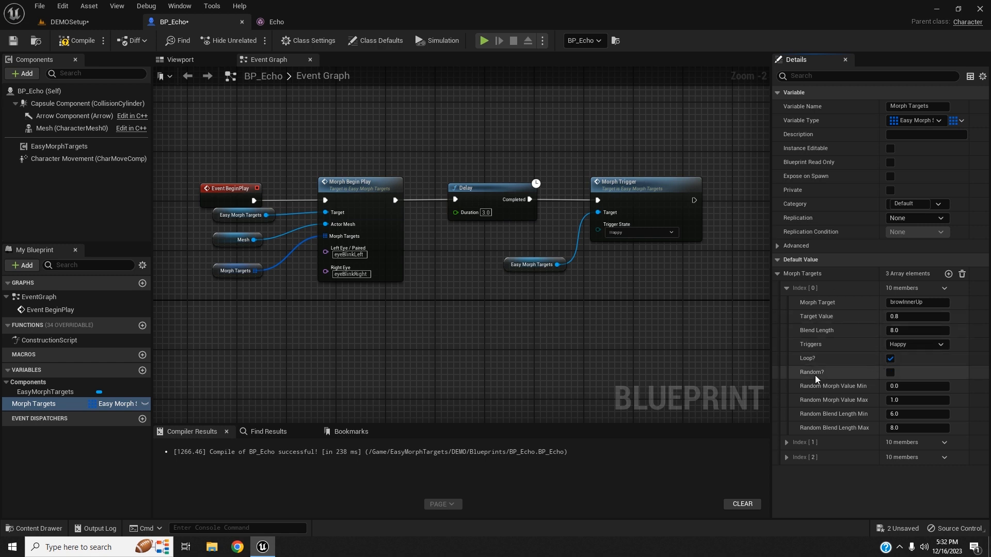
left_click(890, 373)
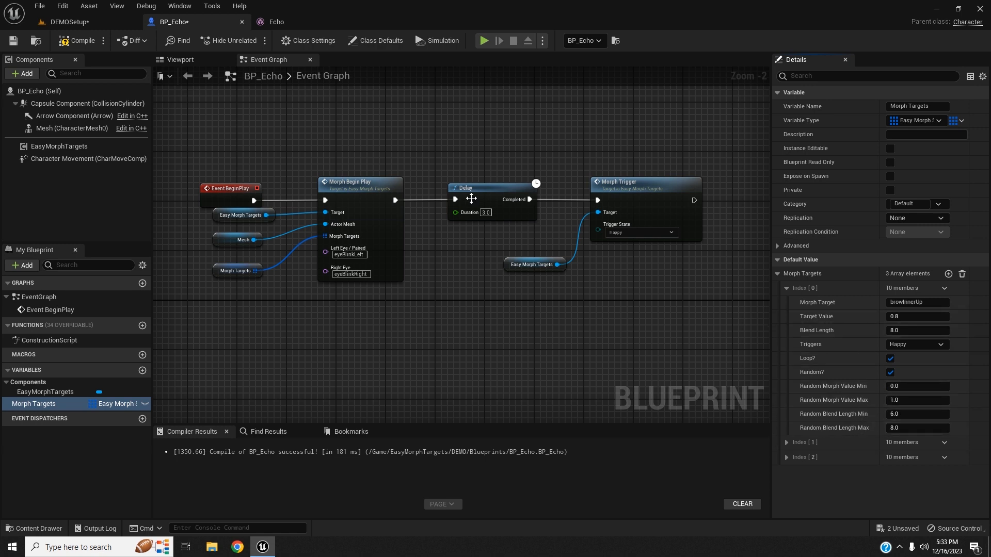
- Compile and save BP_Echo with the looping random morph, and play the DEMOSetup level to test it
left_click(77, 40)
left_click(14, 40)
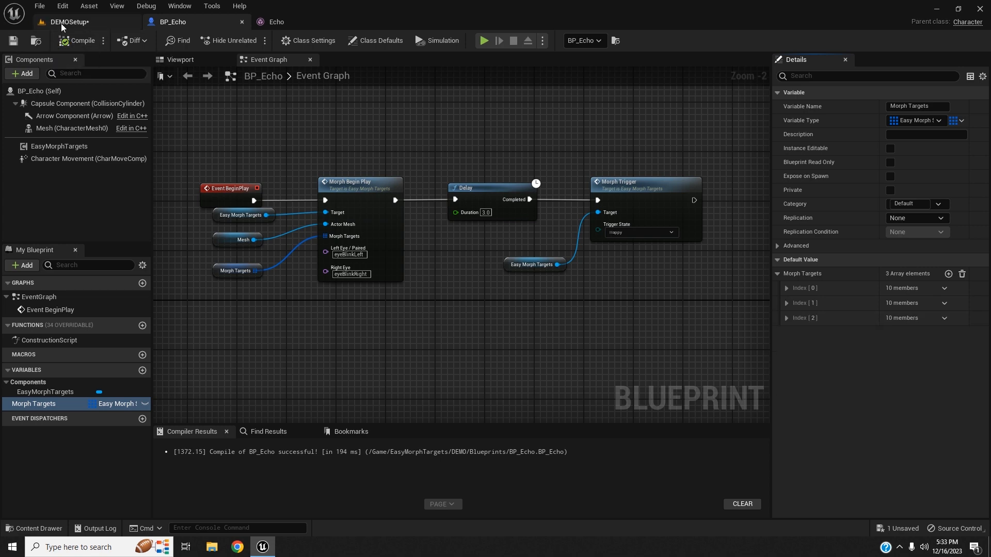
left_click(50, 24)
left_click(232, 41)
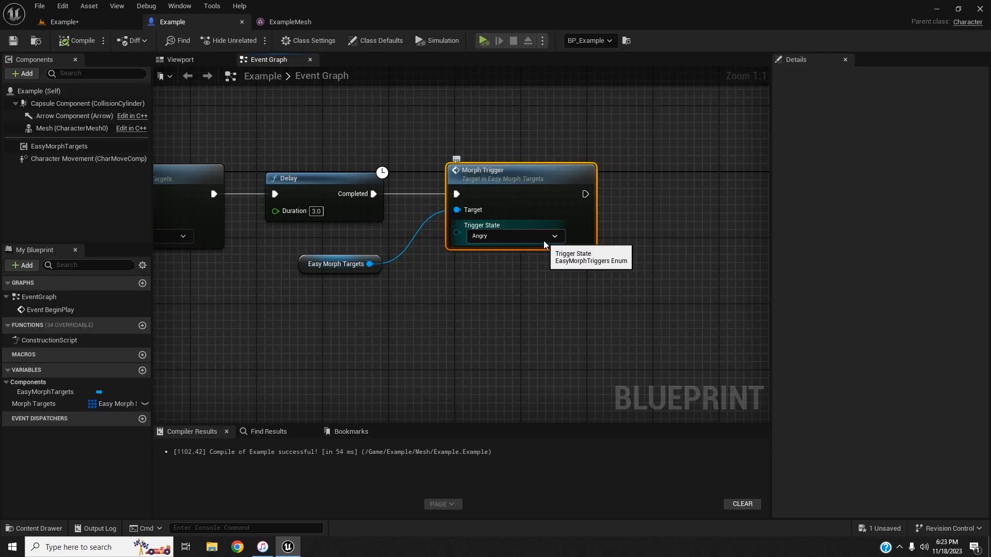
- Review the available Trigger State options on the Morph Trigger node in the Example blueprint's Event Graph
left_click(543, 239)
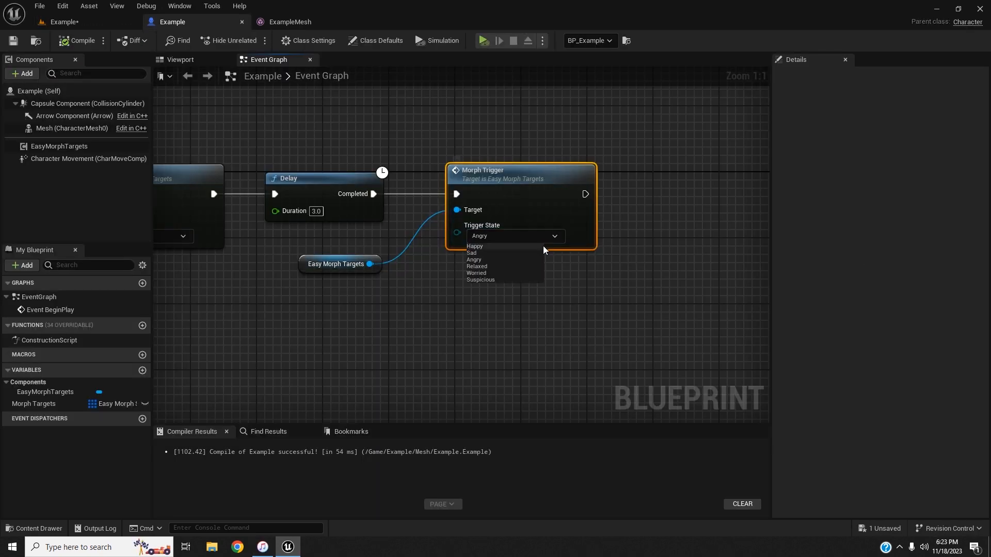
left_click(602, 267)
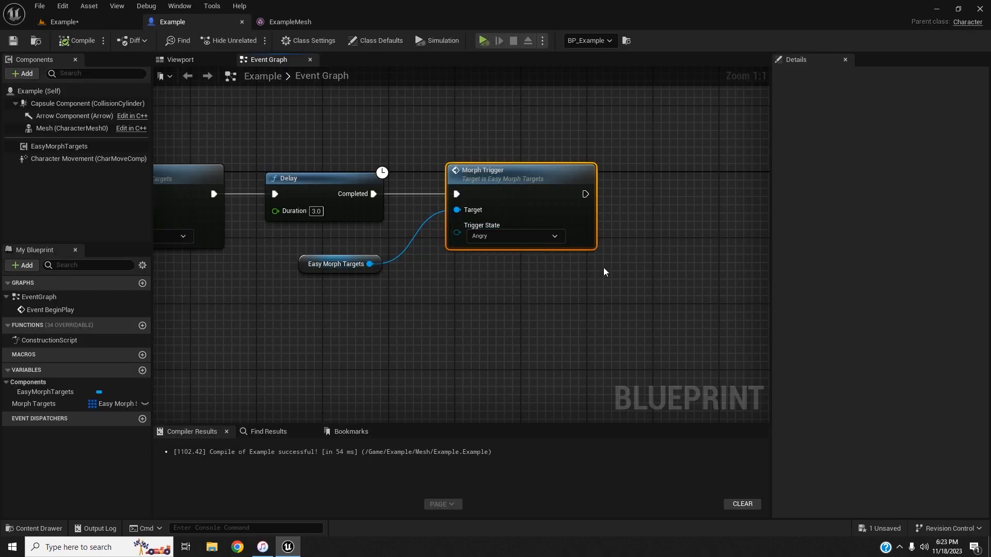
left_click(543, 239)
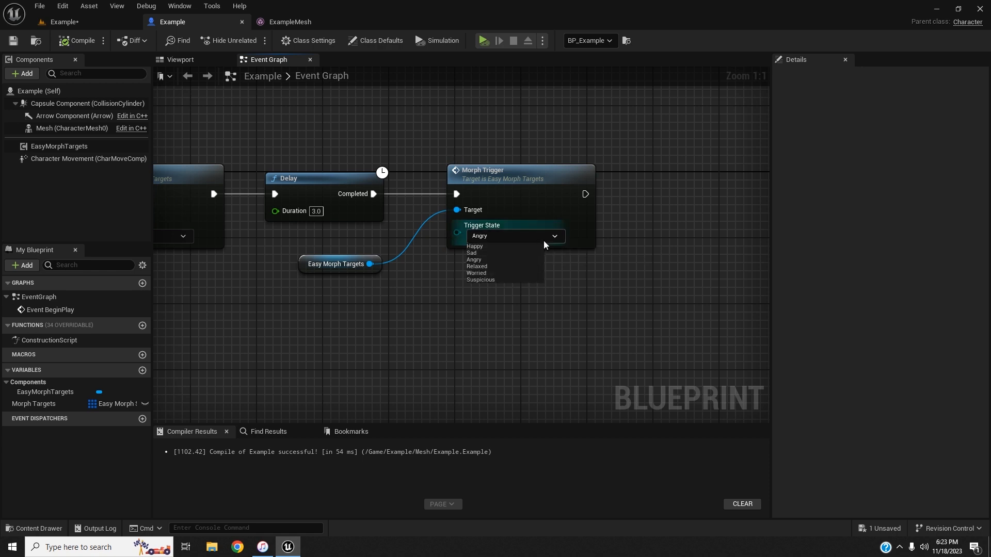
left_click(599, 278)
- Open the EasyMorphTriggers enumeration from the EasyMorphTargets content folder, review its enumerator display names, and close it
key("ctrl+space")
left_click(210, 350)
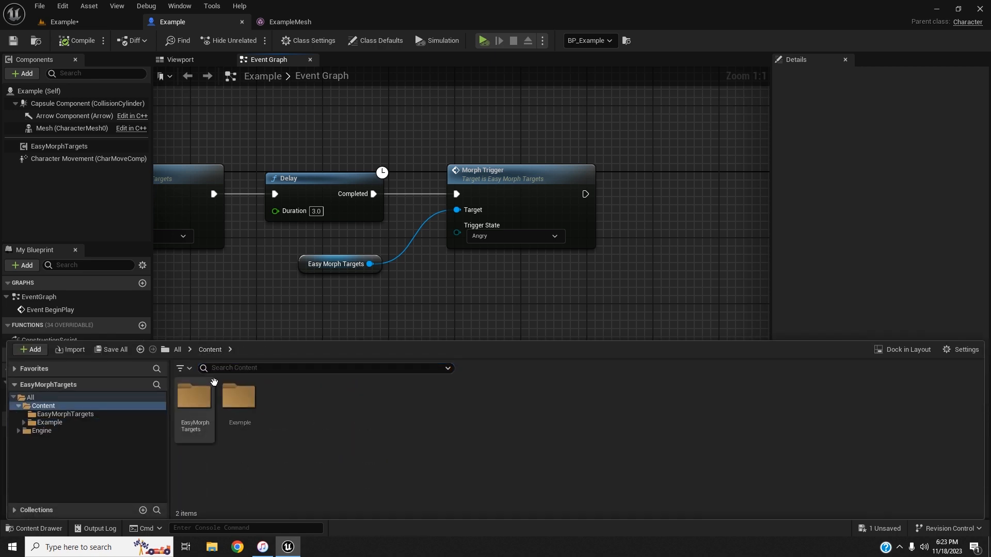
double_click(193, 405)
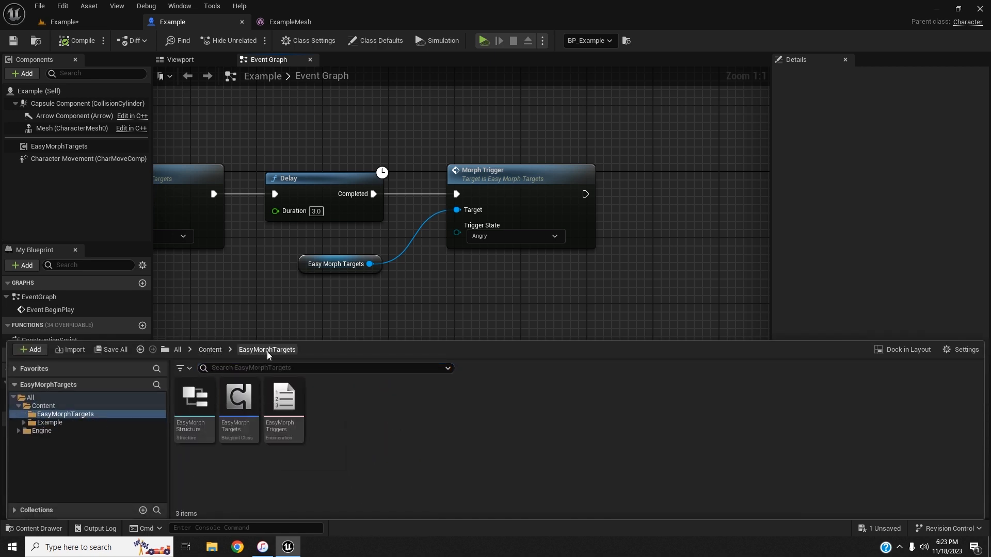
double_click(284, 398)
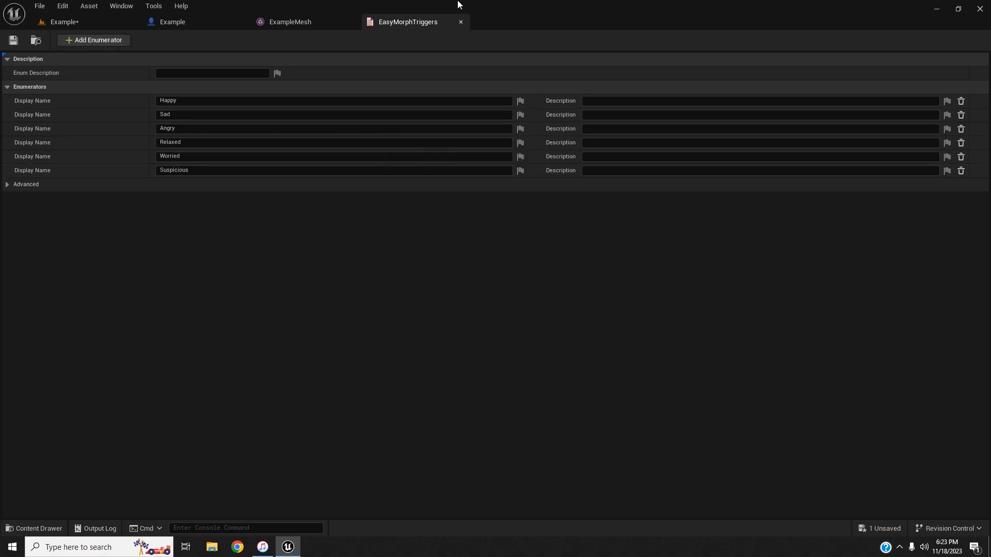
left_click(461, 22)
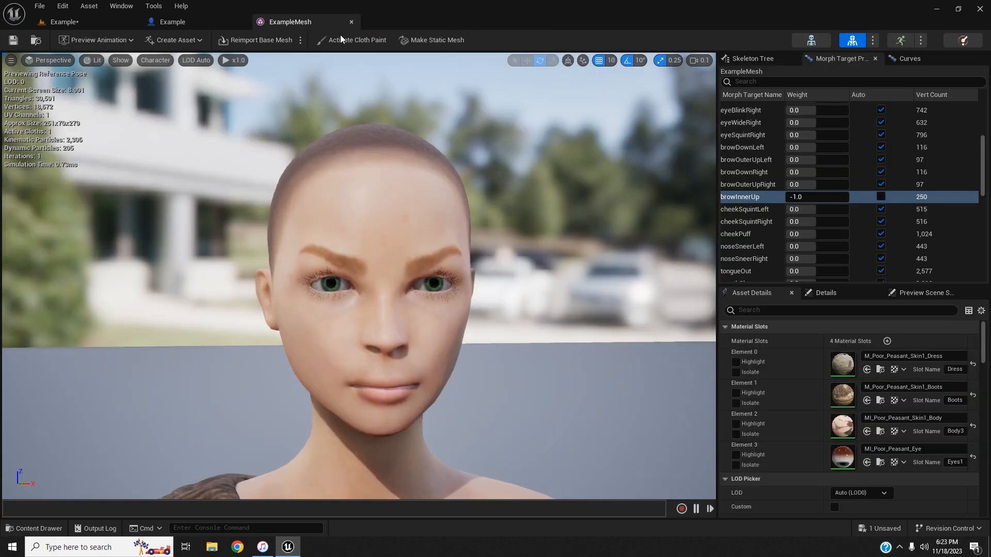
- Return to the Example blueprint and check the Trigger State choices on the last Morph Trigger node, leaving the selection as is
left_click(226, 22)
left_click(540, 235)
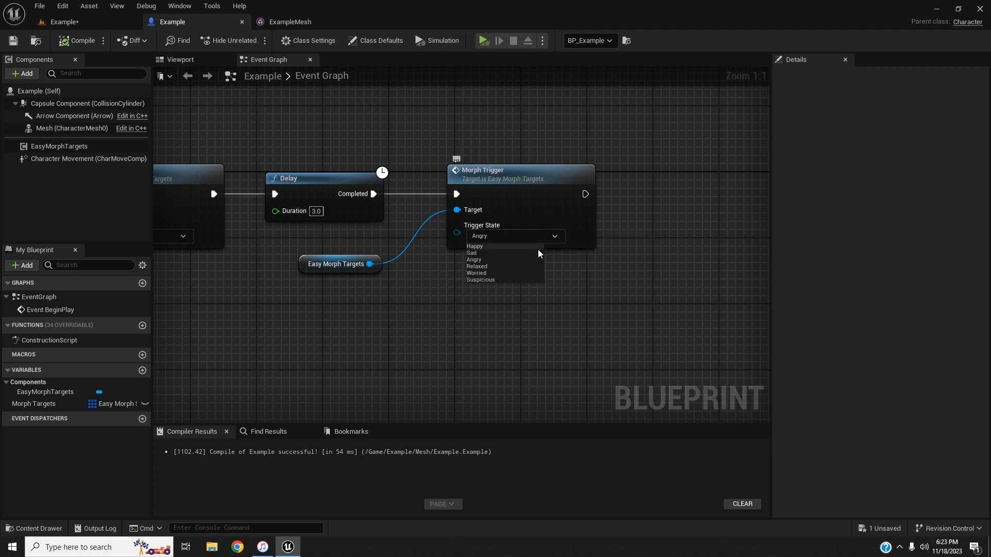
left_click(612, 264)
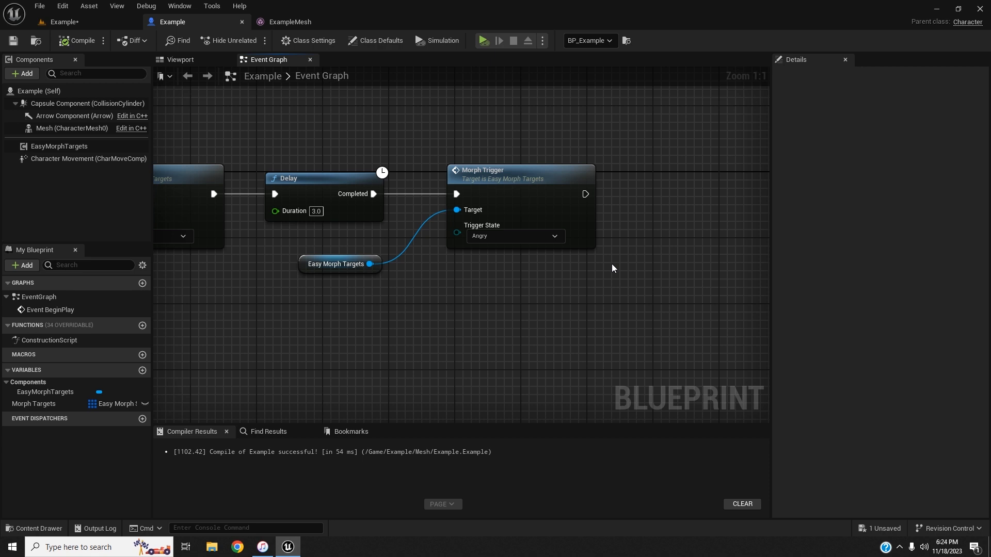
- Examine the Example blueprint's Event Graph chain from Event BeginPlay through Morph Begin Play, the delays and both Morph Trigger nodes
right_click_drag(372, 113, 431, 107)
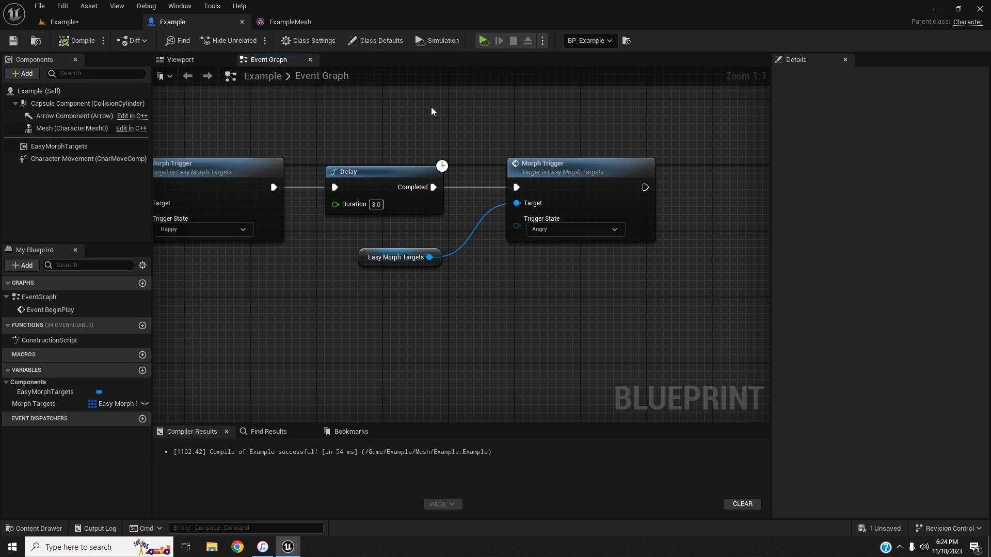
left_click(78, 22)
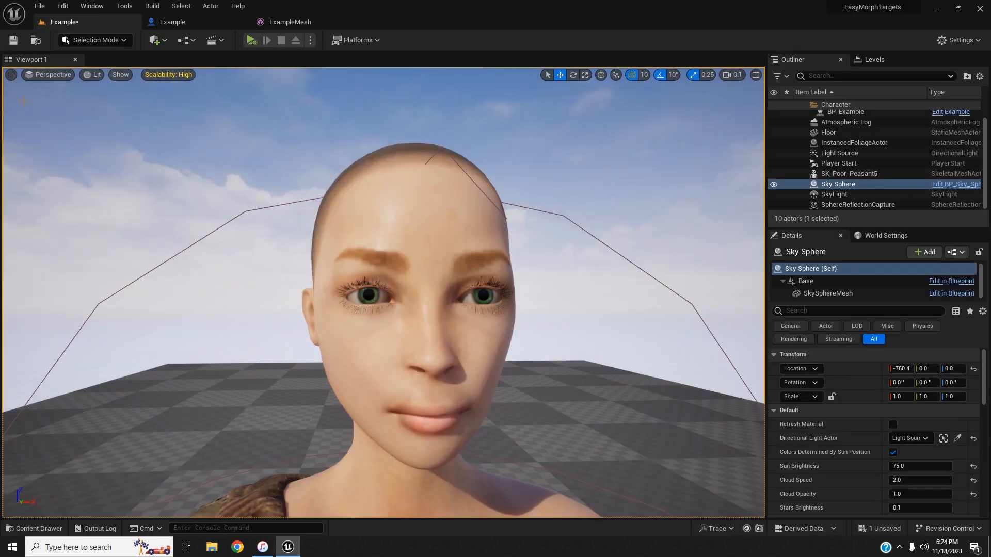
left_click(173, 23)
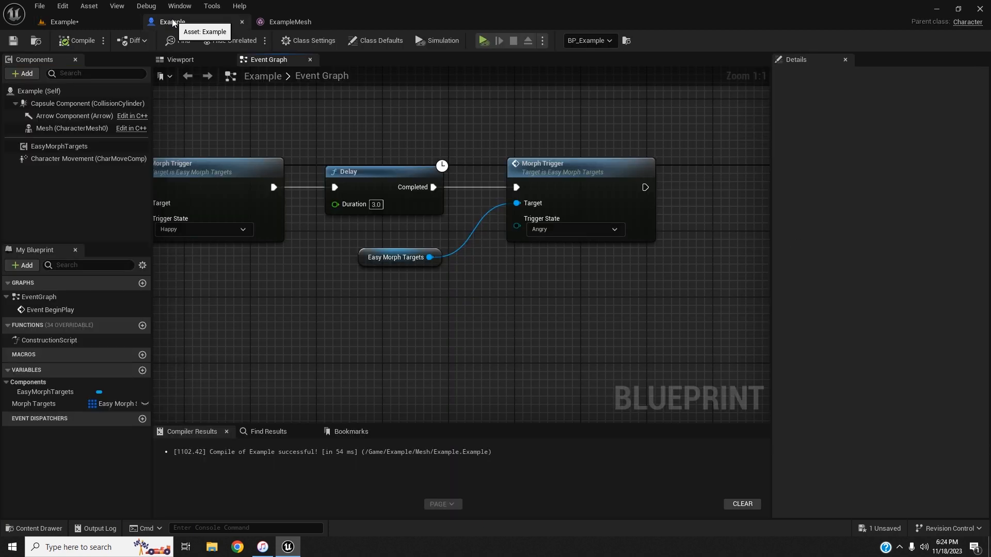
right_click_drag(299, 299, 350, 293)
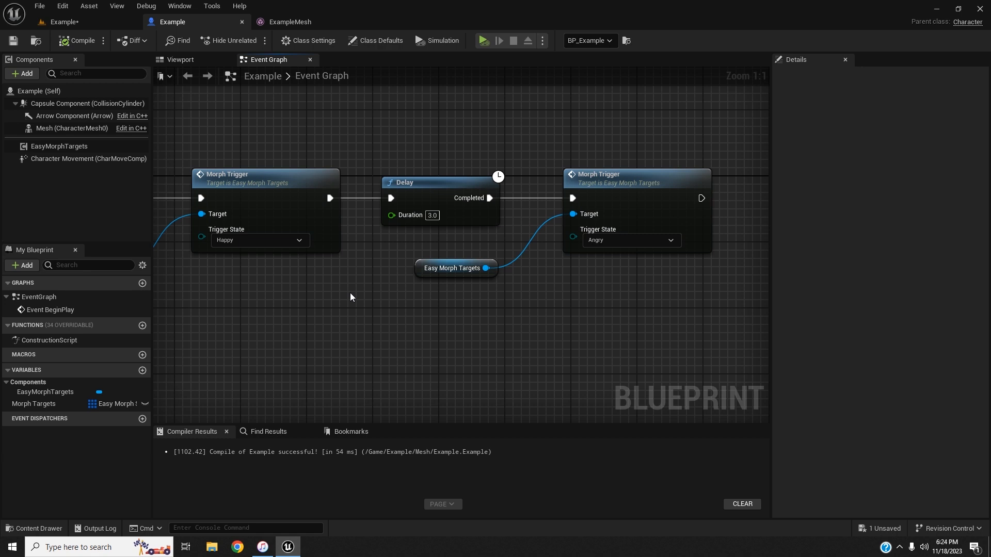
right_click_drag(350, 293, 379, 250)
scroll(289, 287, "down", 1)
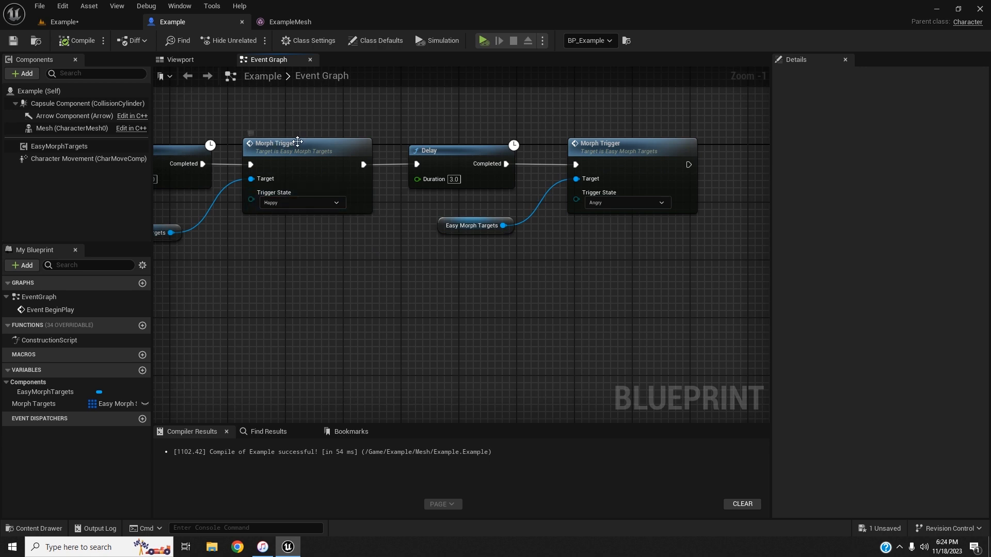
right_click_drag(280, 214, 365, 209)
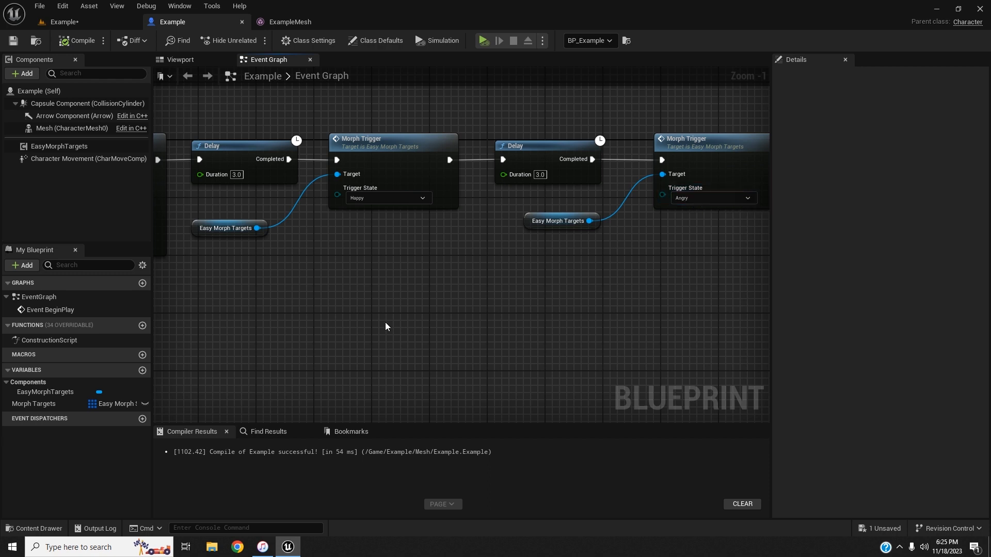
scroll(385, 324, "down", 1)
right_click_drag(354, 325, 604, 261)
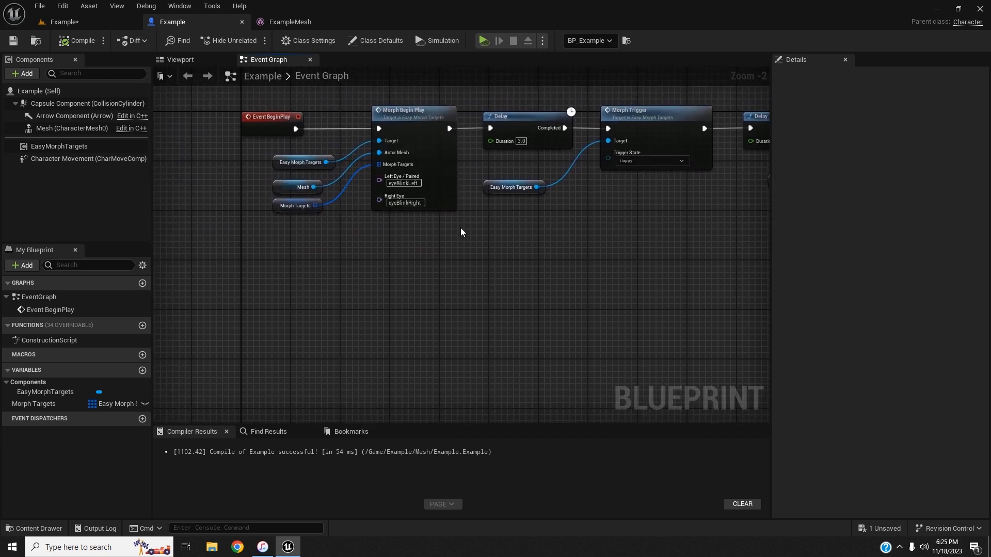
right_click_drag(460, 230, 422, 292)
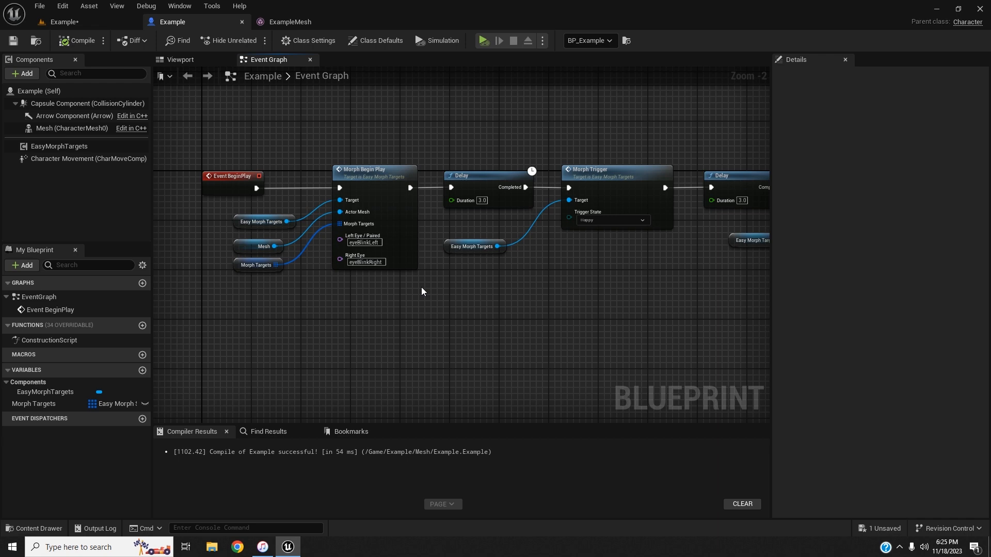
scroll(422, 292, "down", 2)
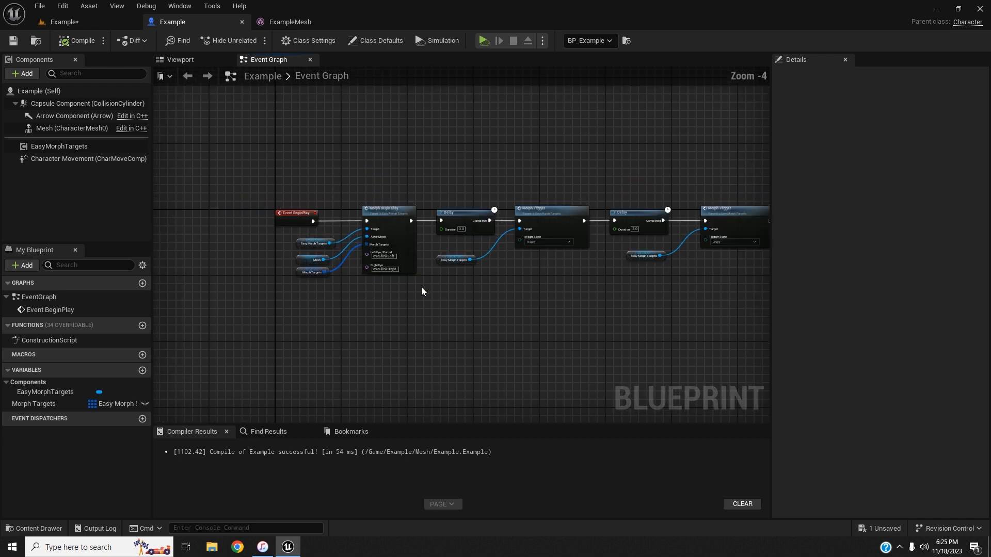
right_click_drag(490, 281, 428, 266)
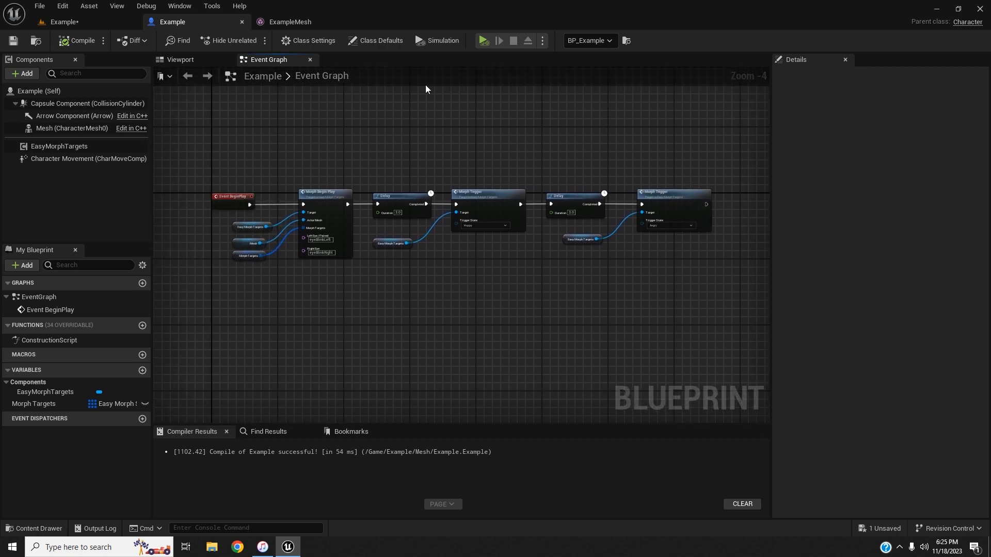